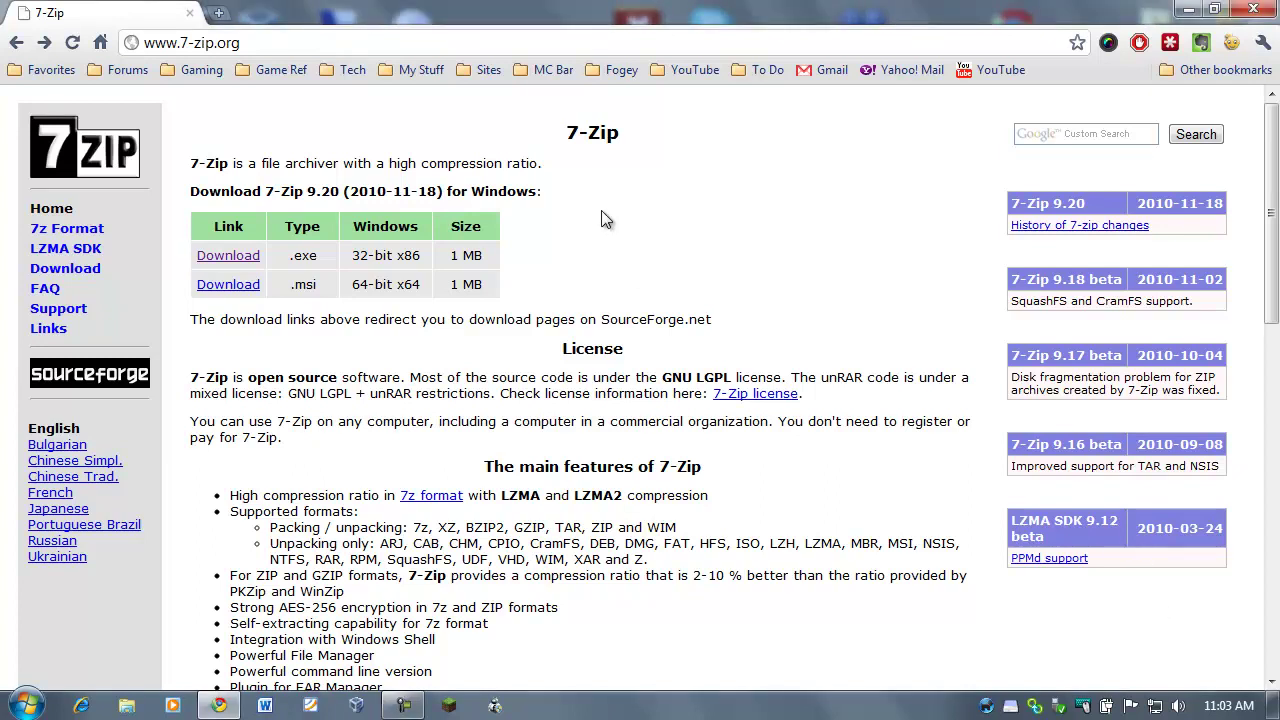
pyautogui.click(310, 45)
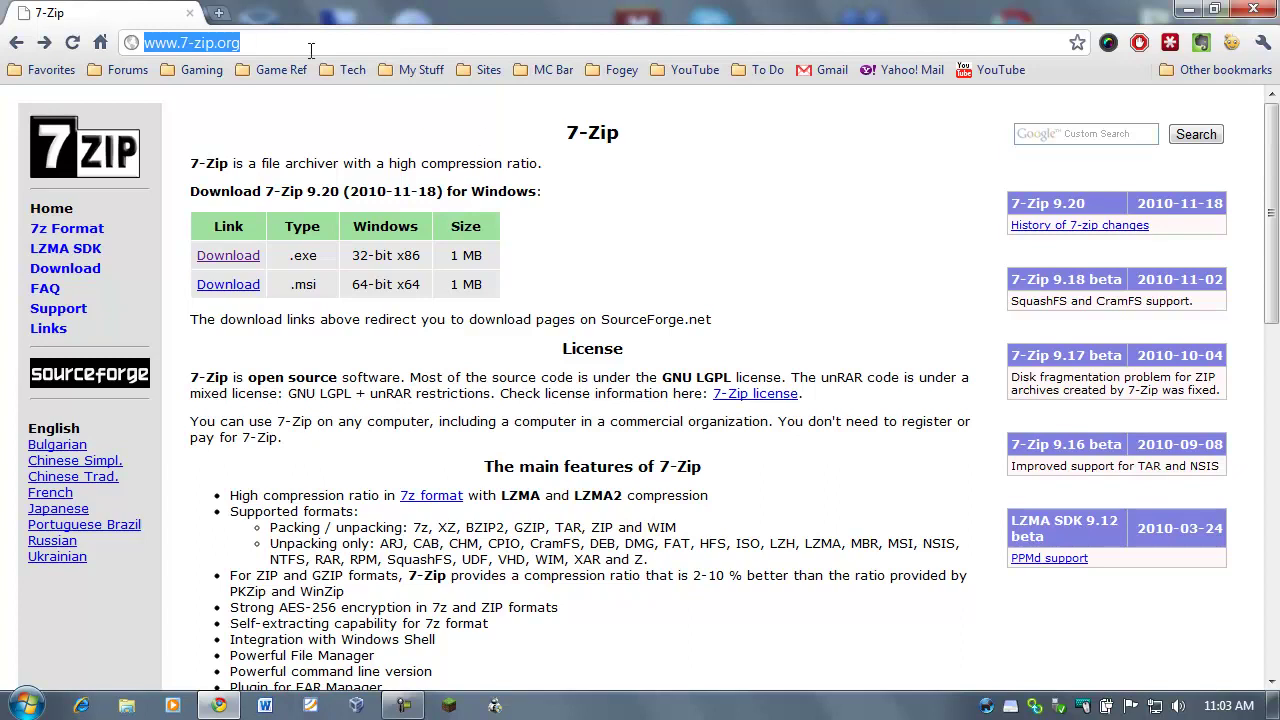
pyautogui.click(310, 48)
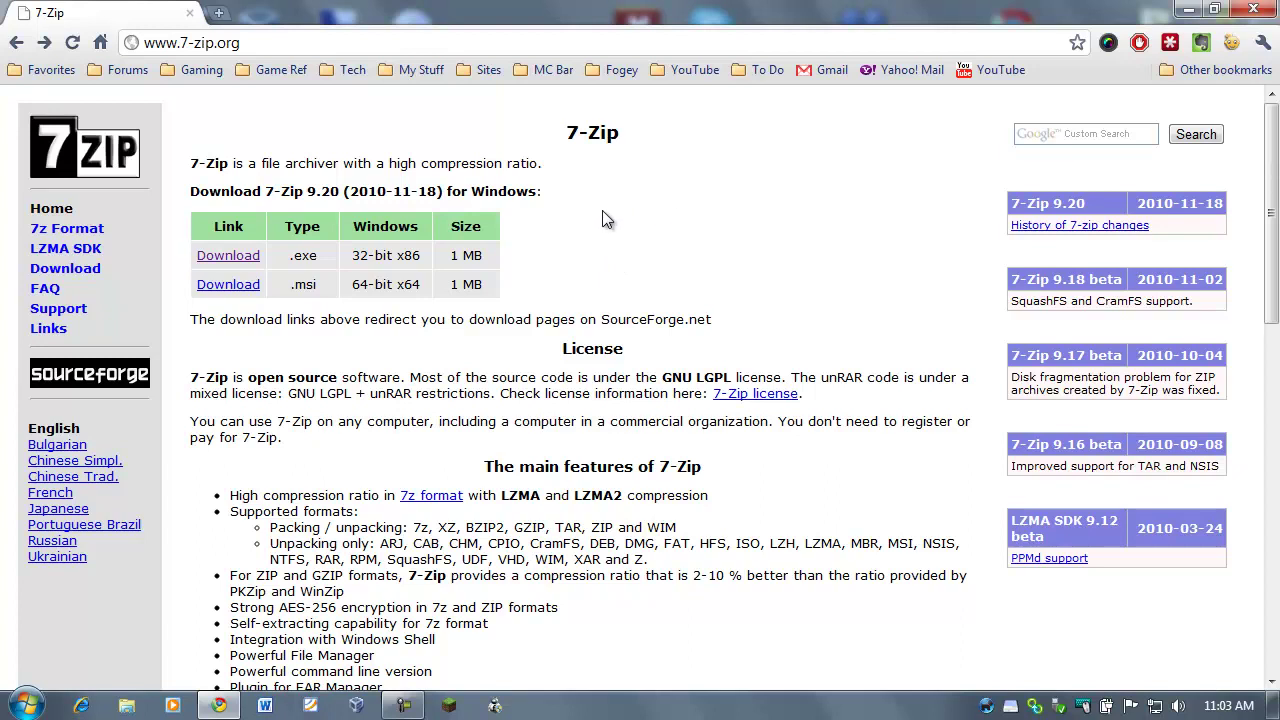
pyautogui.click(238, 256)
pyautogui.moveTo(352, 256); pyautogui.dragTo(425, 256)
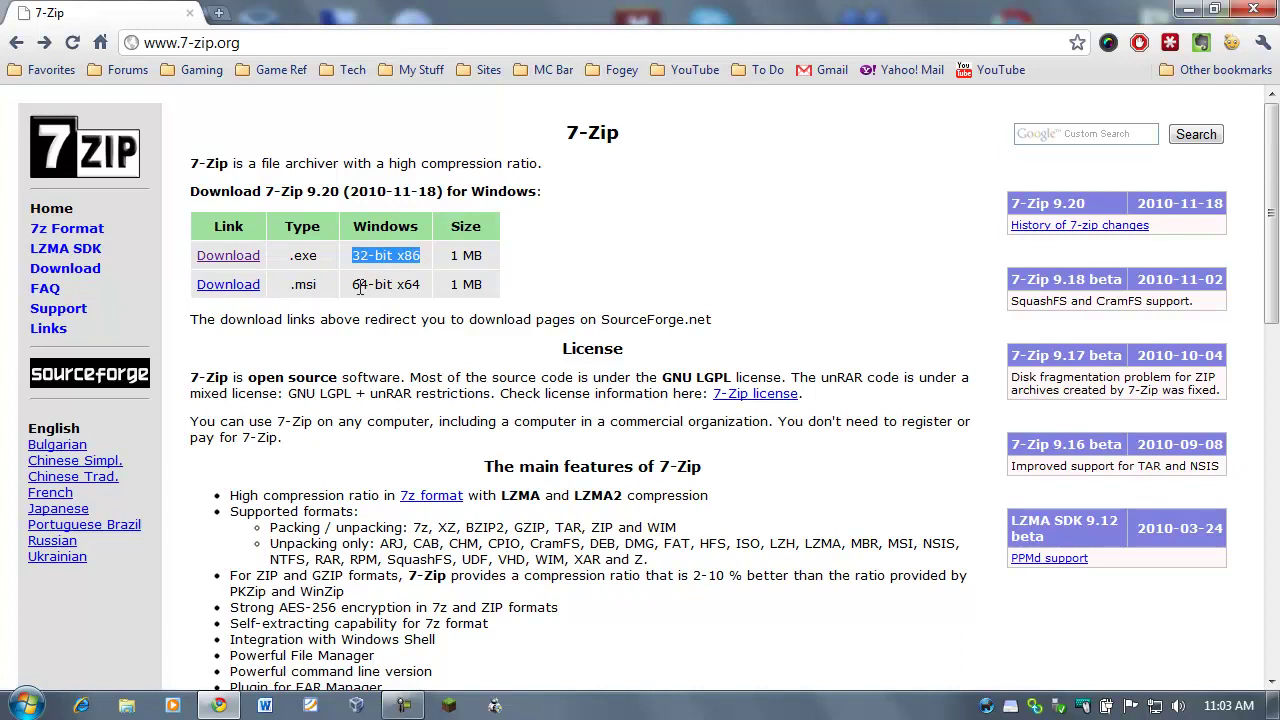
pyautogui.moveTo(354, 285); pyautogui.dragTo(420, 285)
pyautogui.click(610, 284)
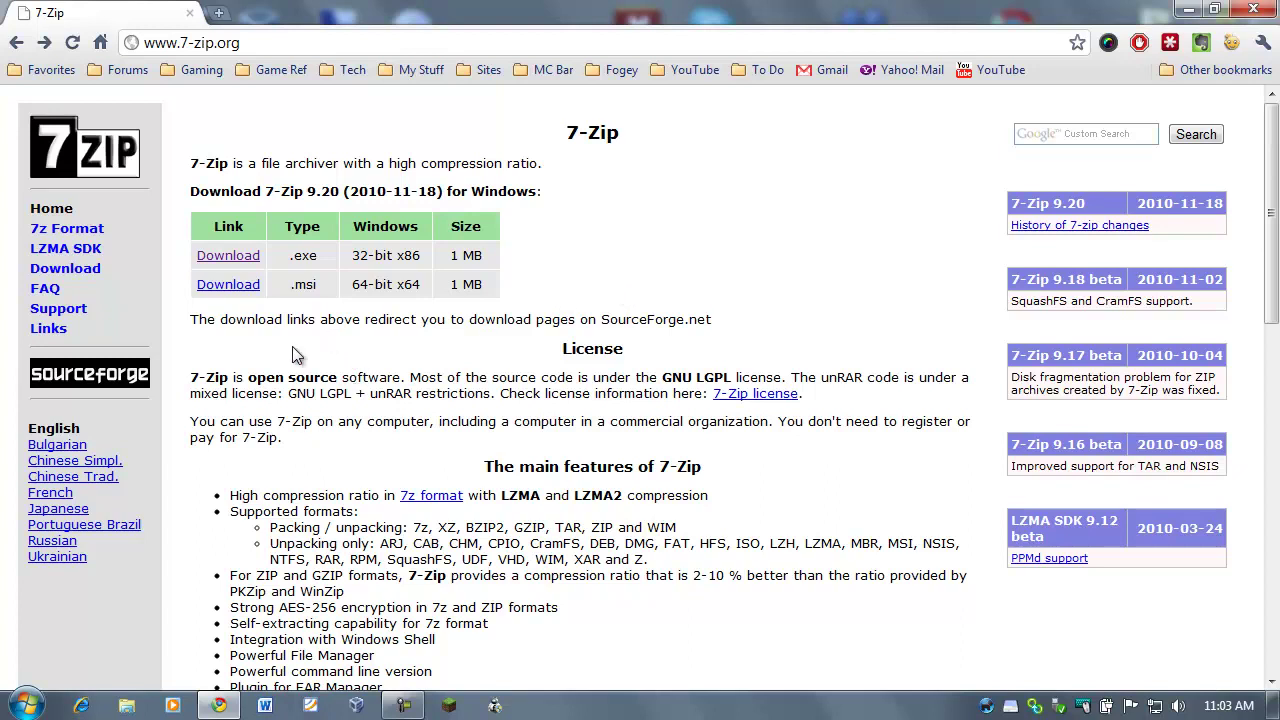
# Step: Check in the Control Panel's system information whether the computer runs 32-bit or 64-bit Windows
pyautogui.click(27, 705)
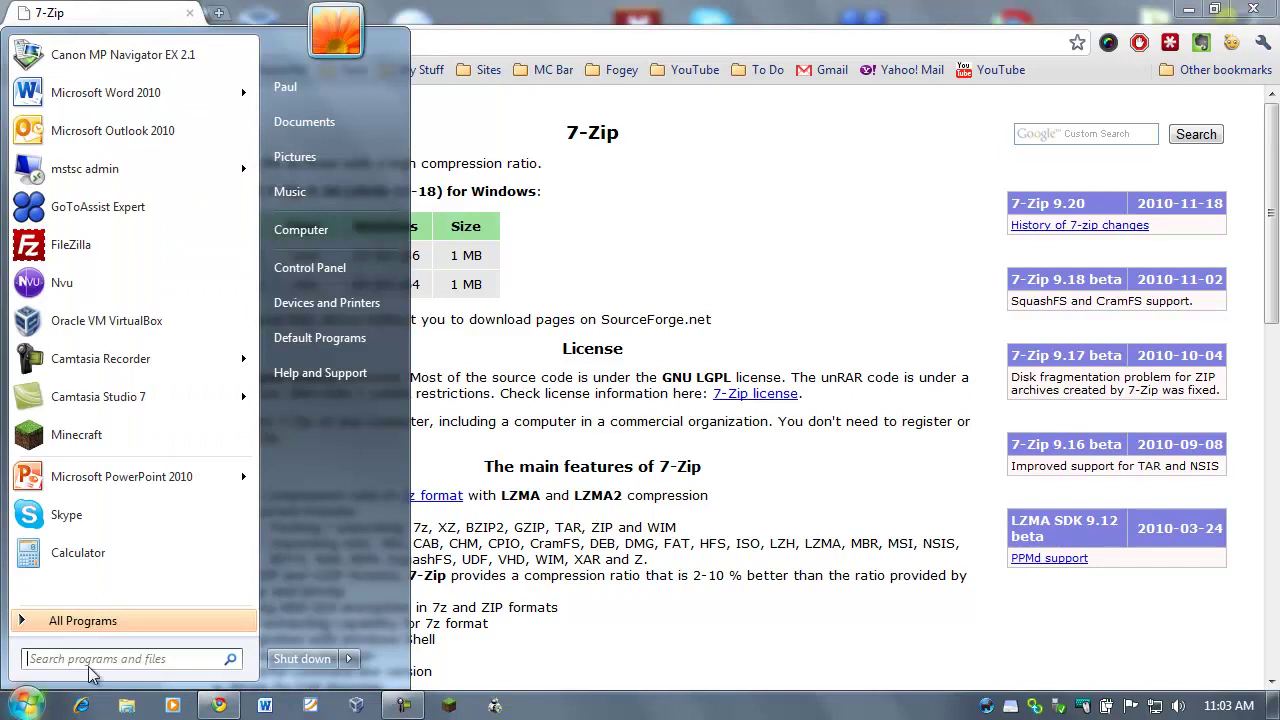
pyautogui.click(309, 269)
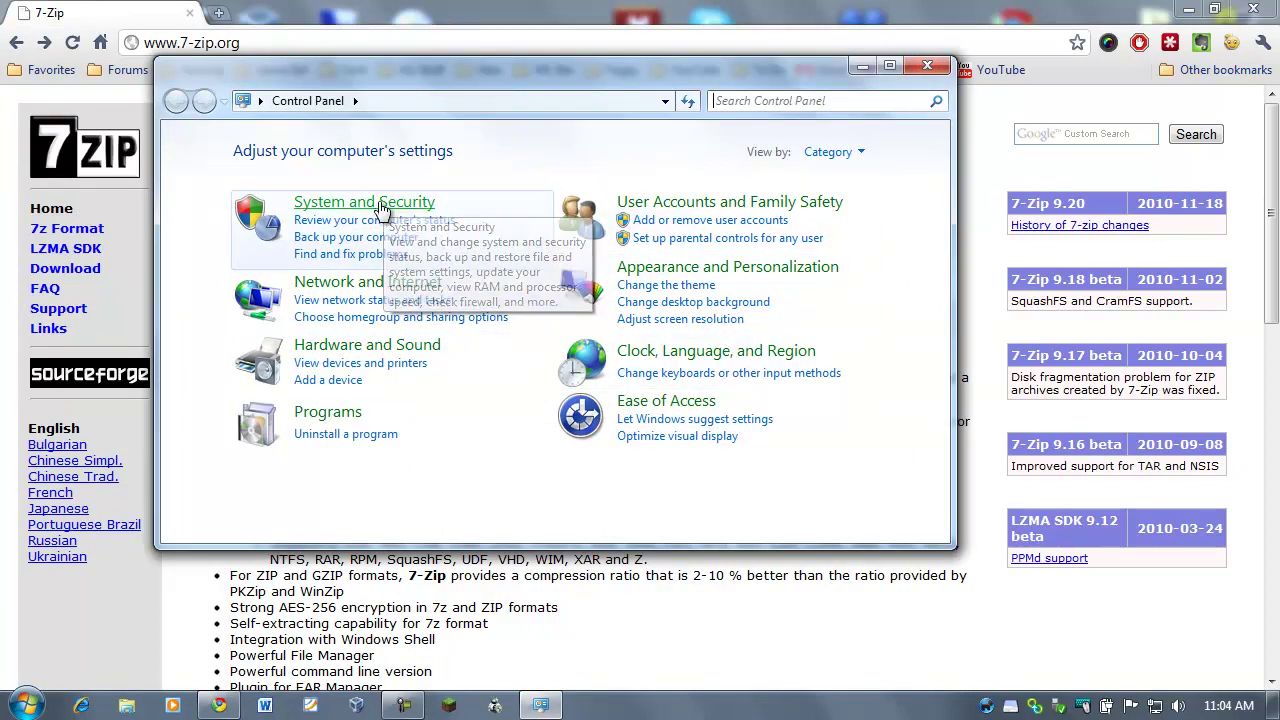
pyautogui.click(320, 207)
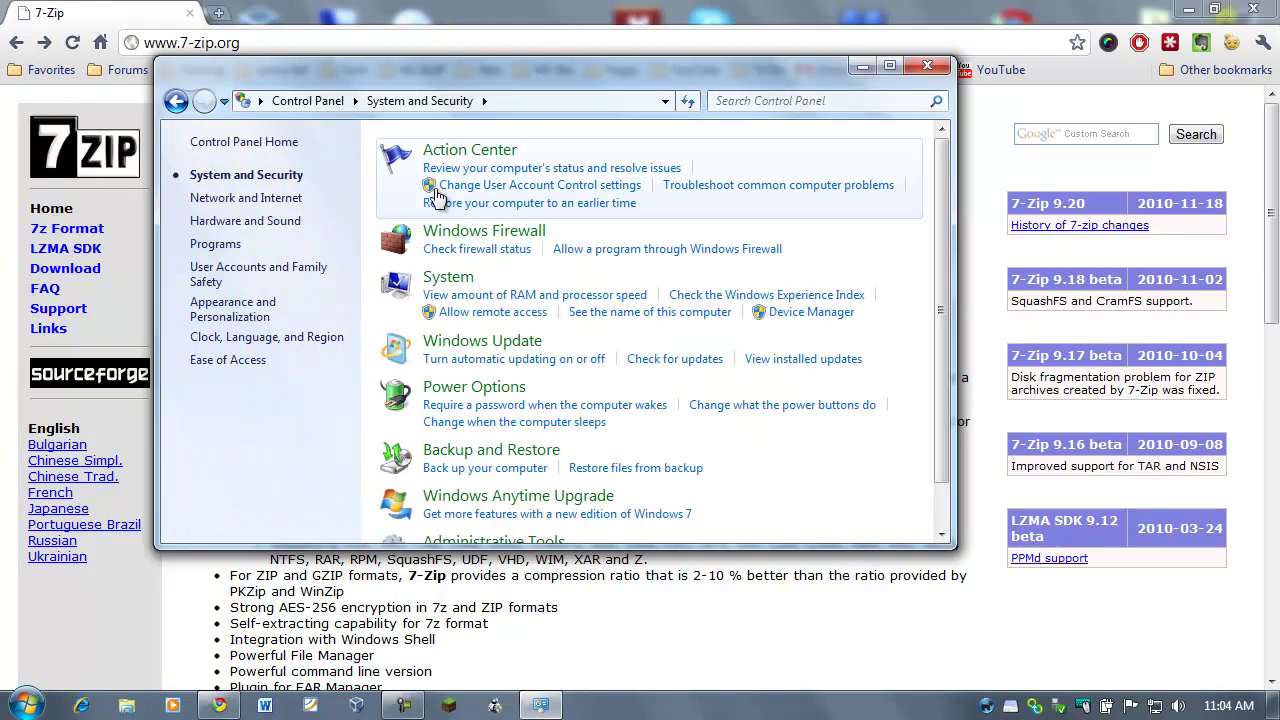
pyautogui.click(452, 279)
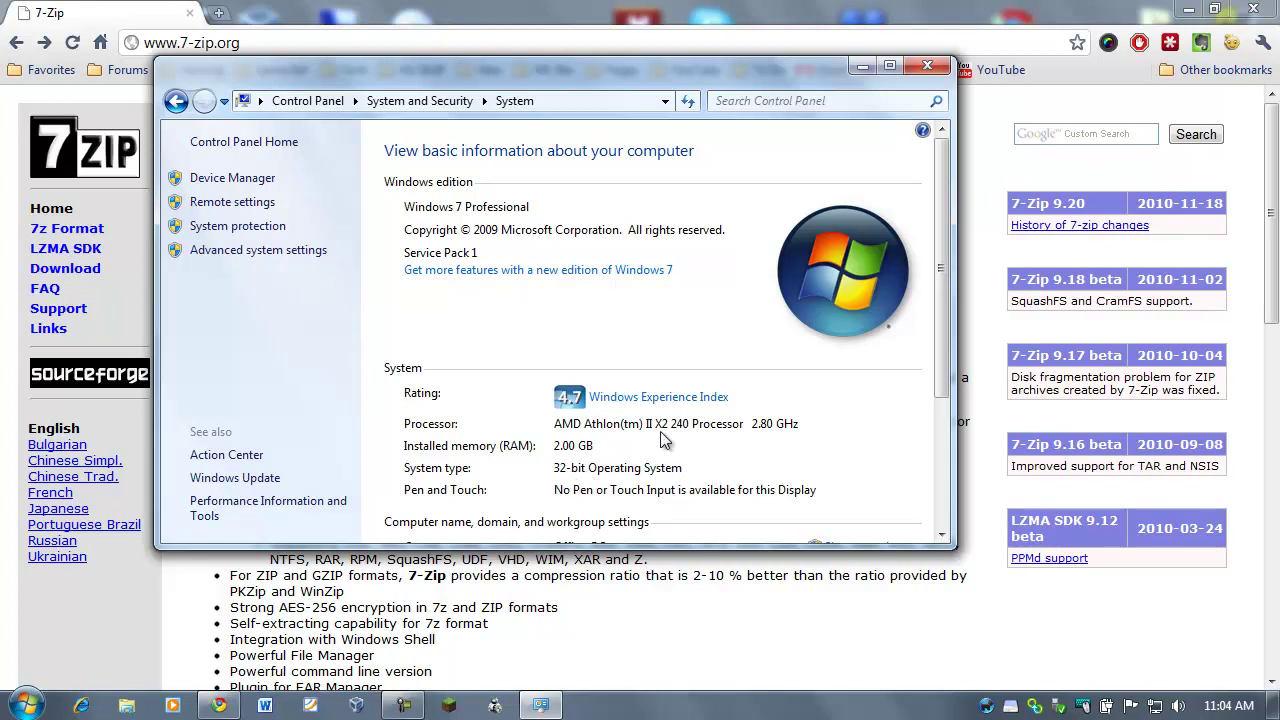
pyautogui.click(924, 70)
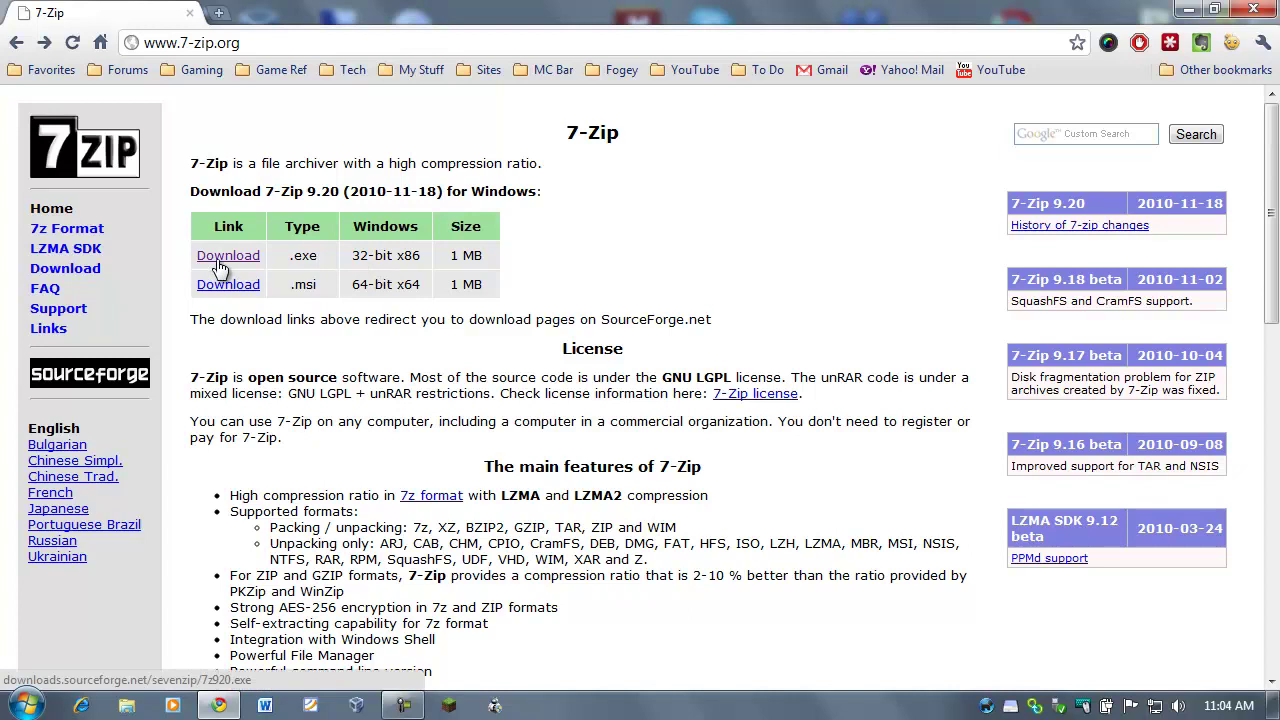
# Step: Download the 32-bit x86 .exe installer of 7-Zip 9.20 and save it as 7z920.exe in the Chrome Downloads folder
pyautogui.click(219, 262)
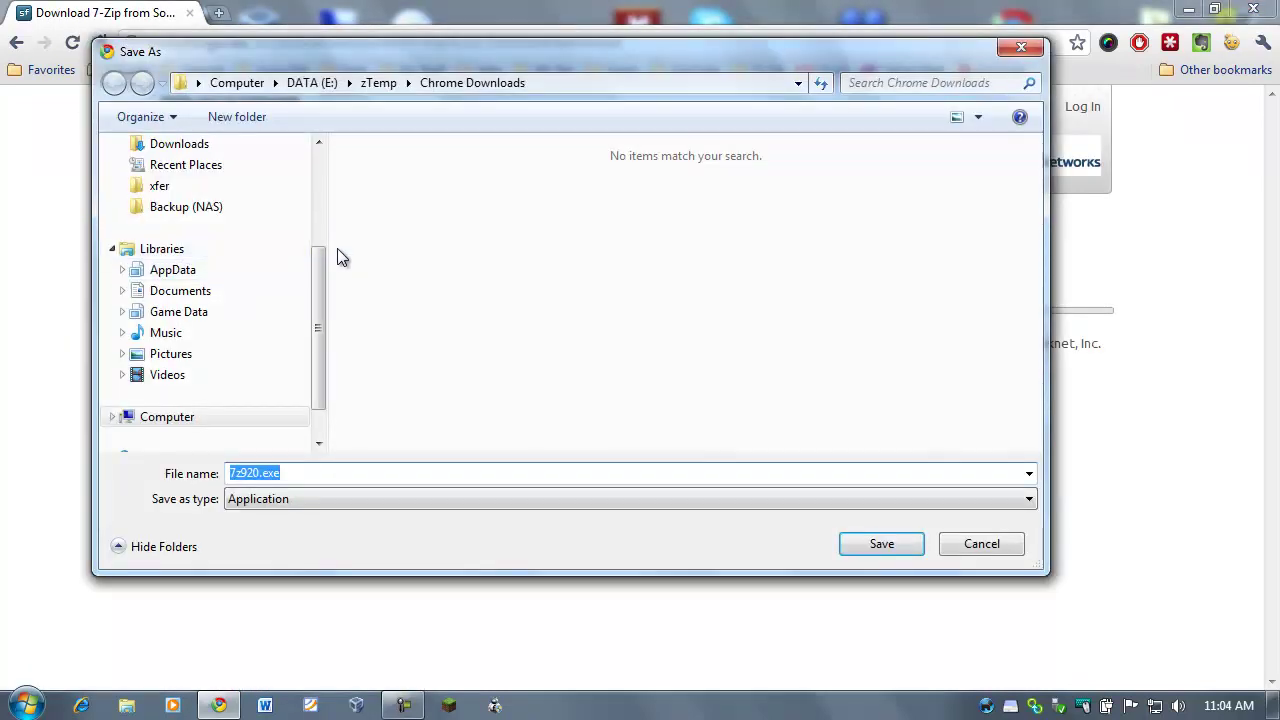
pyautogui.moveTo(475, 52); pyautogui.dragTo(467, 38)
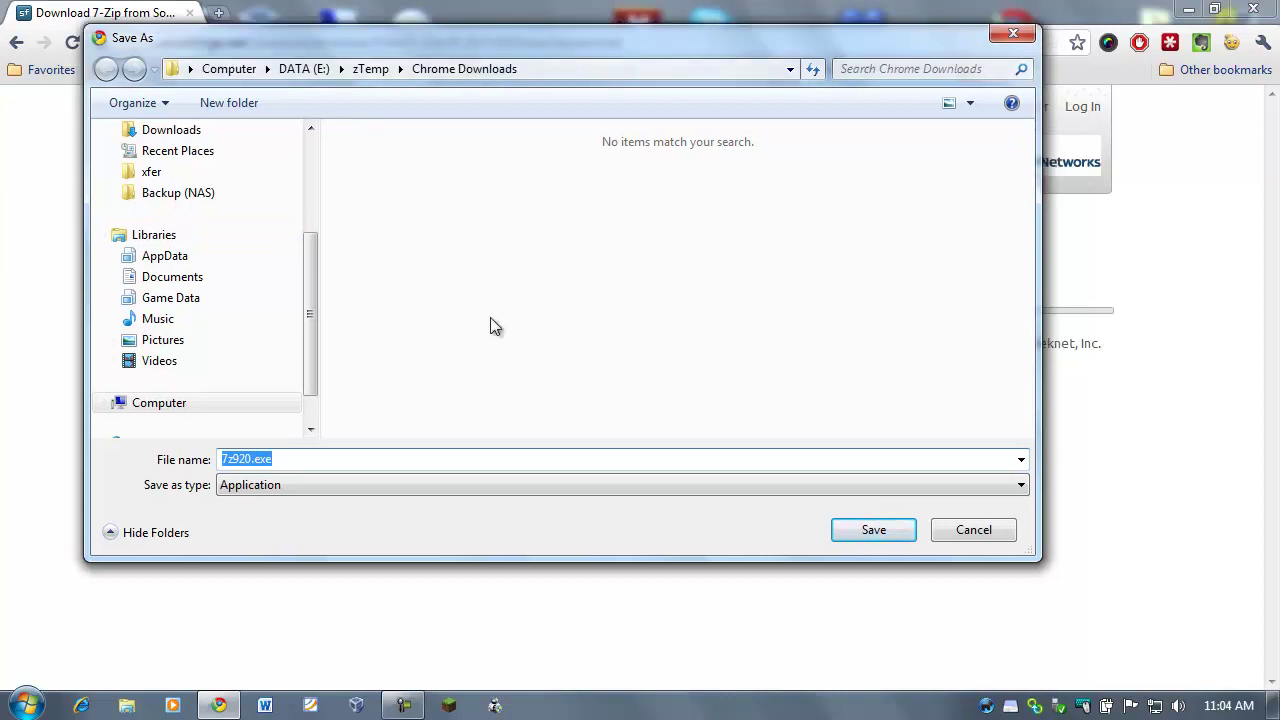
pyautogui.moveTo(295, 455); pyautogui.dragTo(220, 463)
pyautogui.click(853, 534)
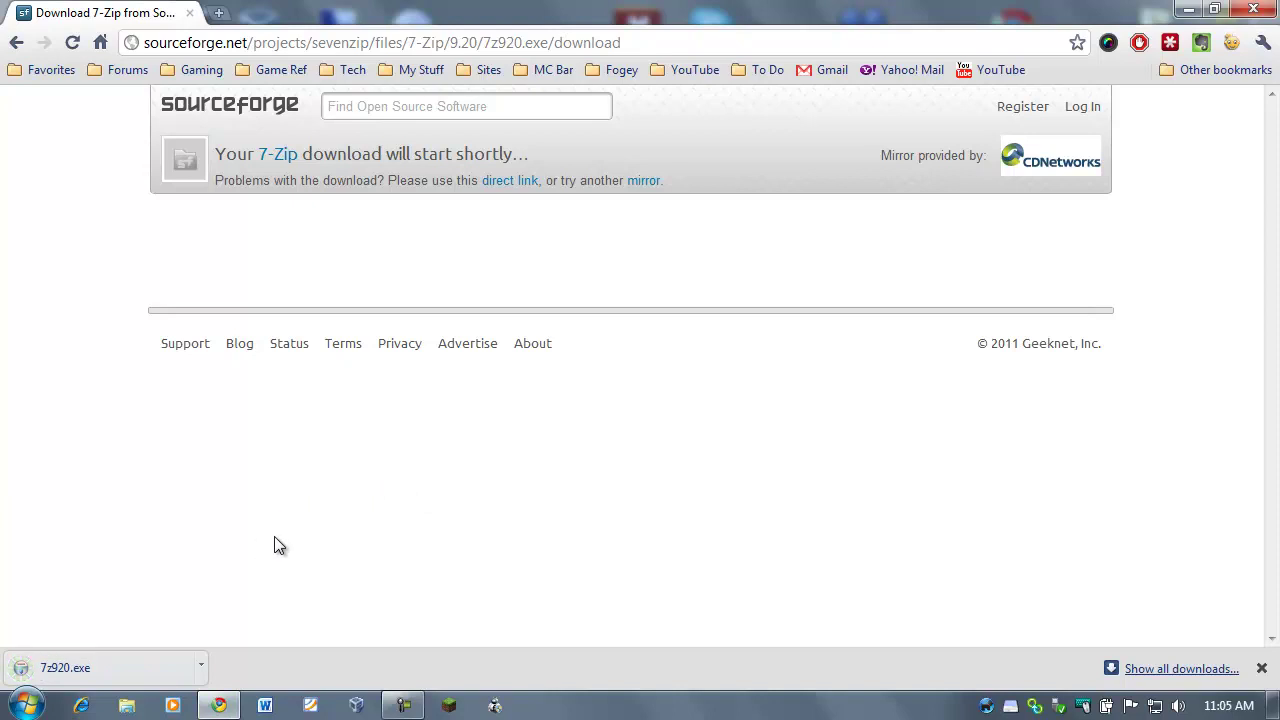
# Step: Run the downloaded 7z920.exe and install 7-Zip 9.20 in the folder e:\Program Files\7-Zip\
pyautogui.click(66, 665)
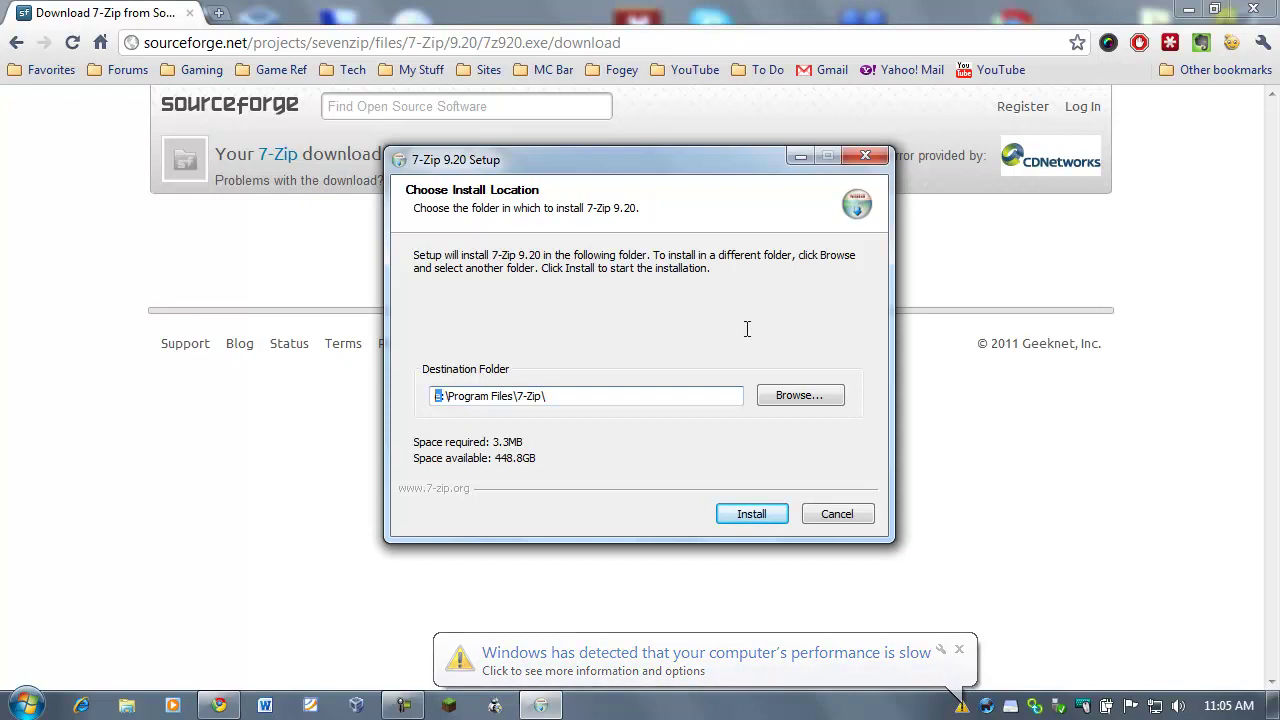
pyautogui.write('c')
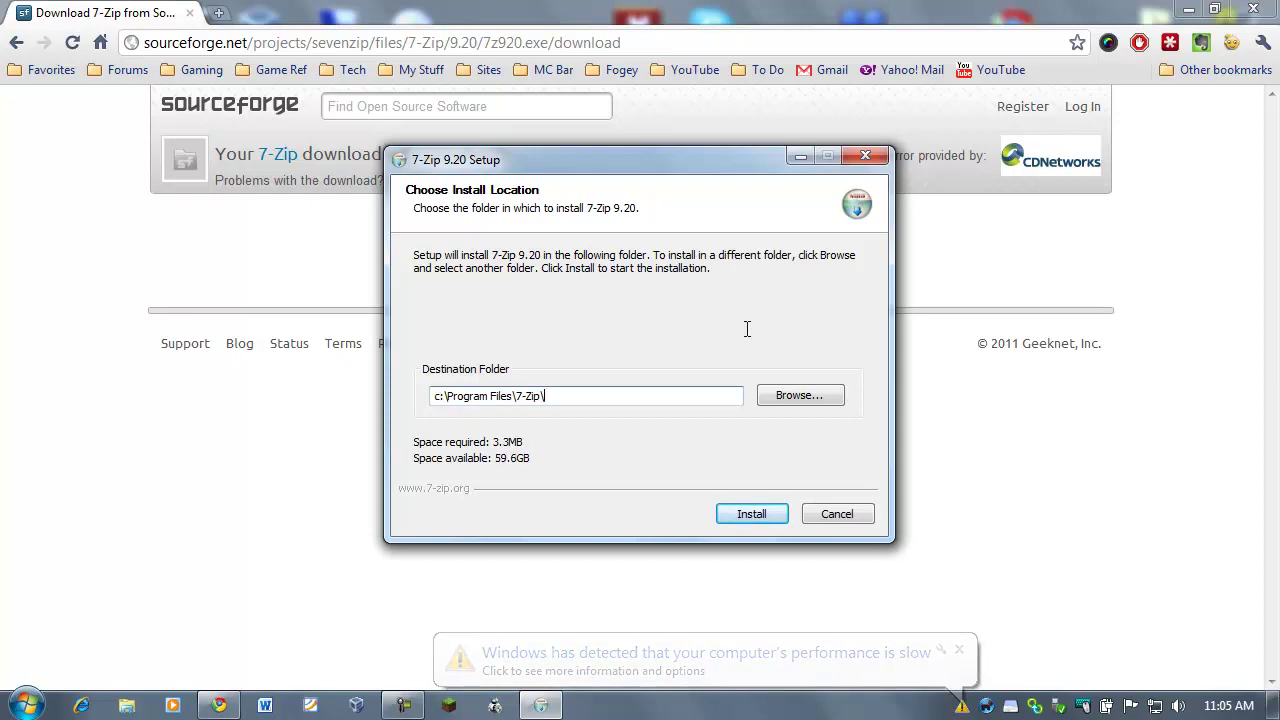
pyautogui.hotkey('shift', 'Left')
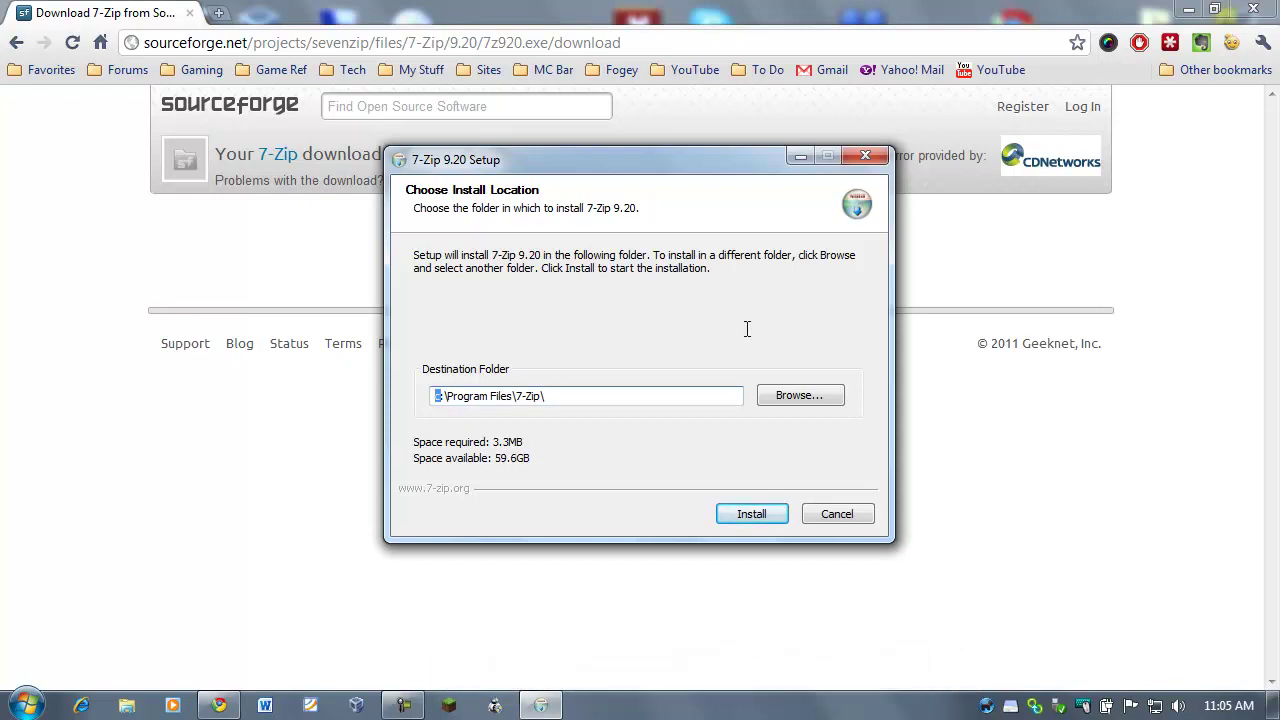
pyautogui.write('e')
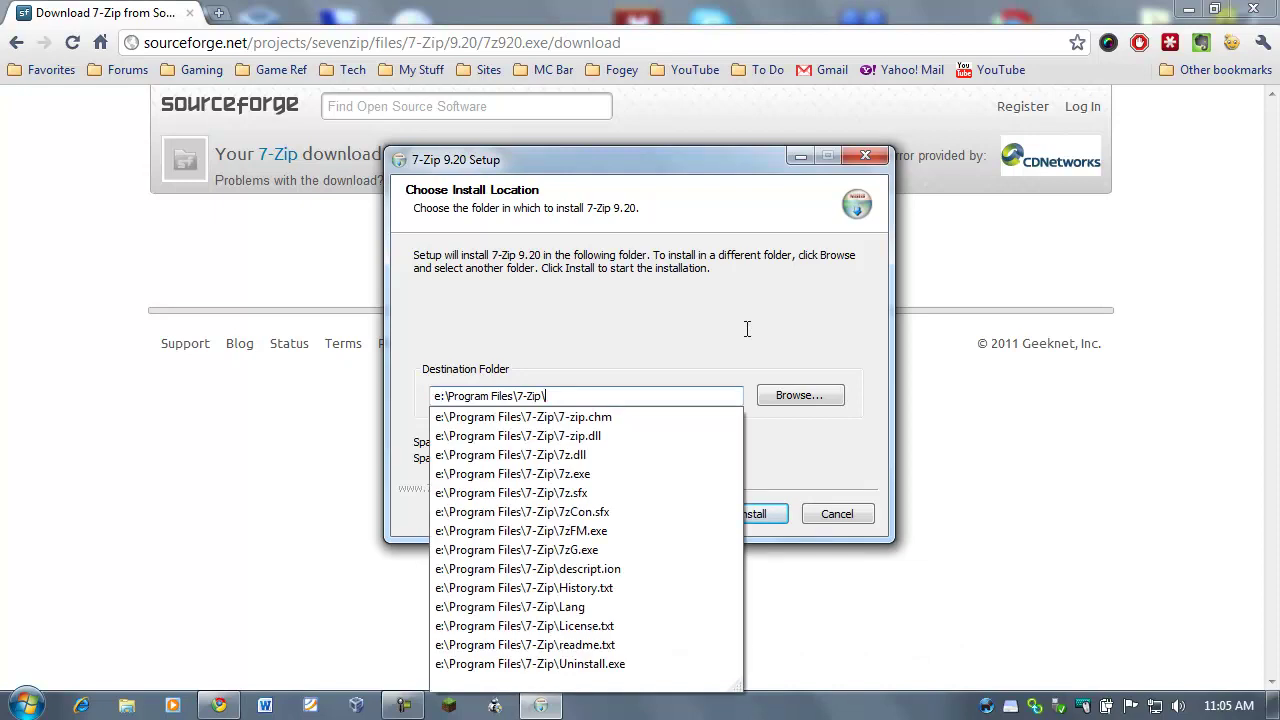
pyautogui.click(746, 330)
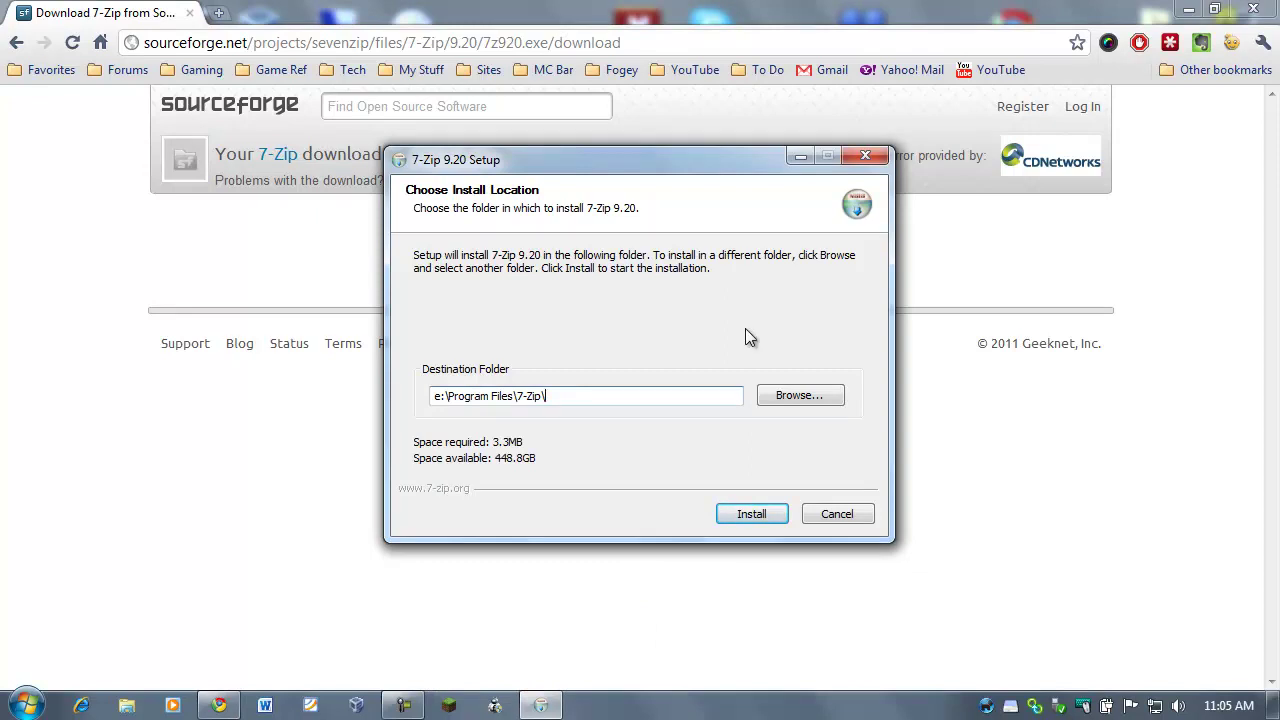
pyautogui.press('Return')
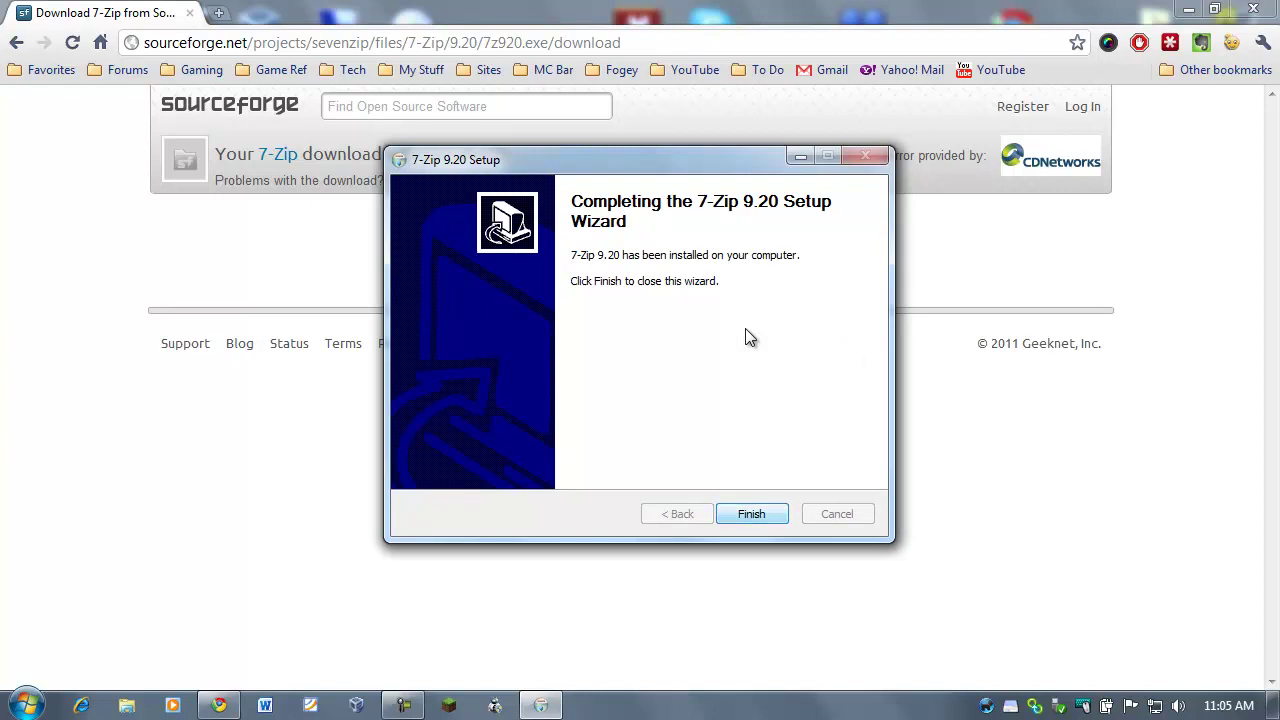
pyautogui.press('Return')
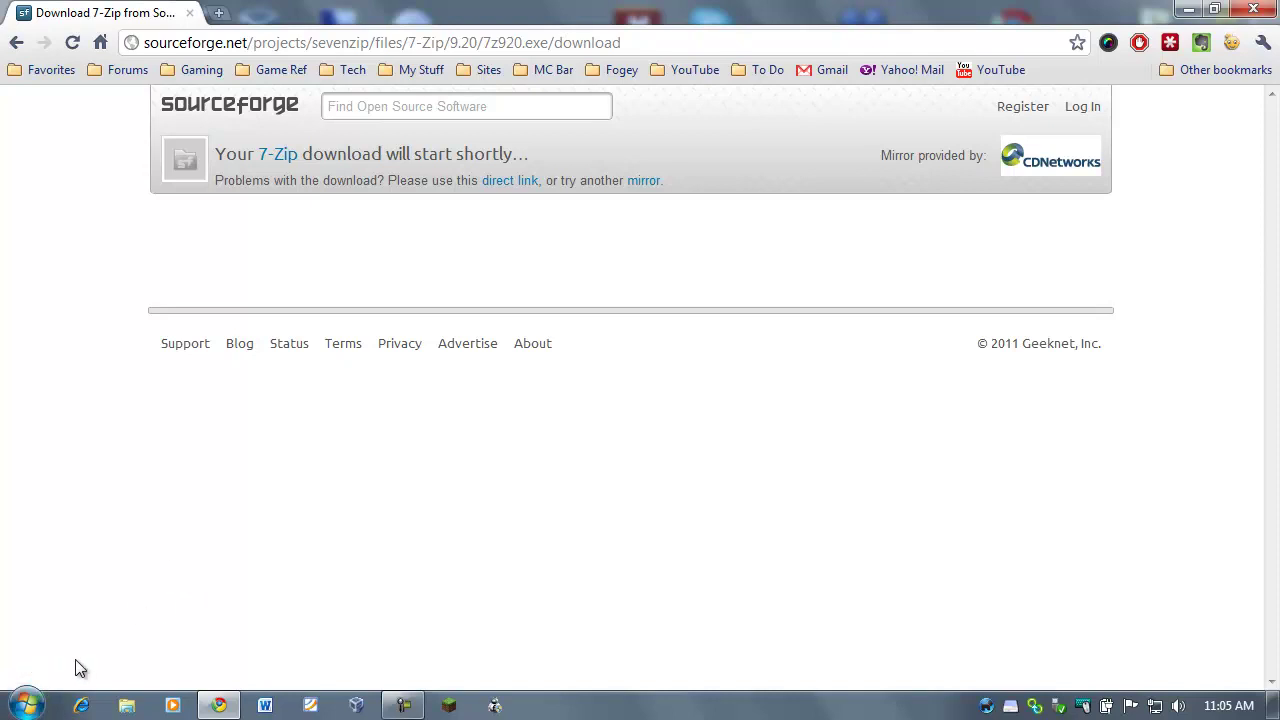
# Step: Open the %appdata% folder from the Windows search and go to the bin folder inside .minecraft
pyautogui.click(40, 690)
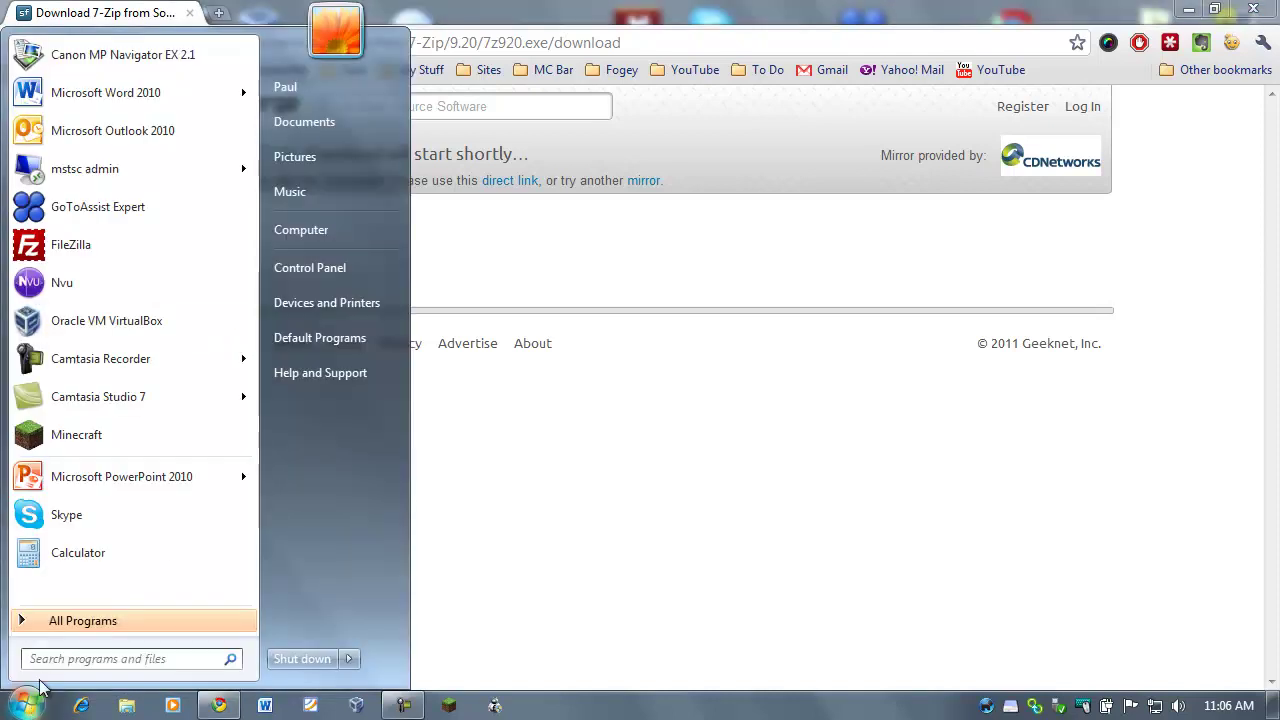
pyautogui.click(50, 660)
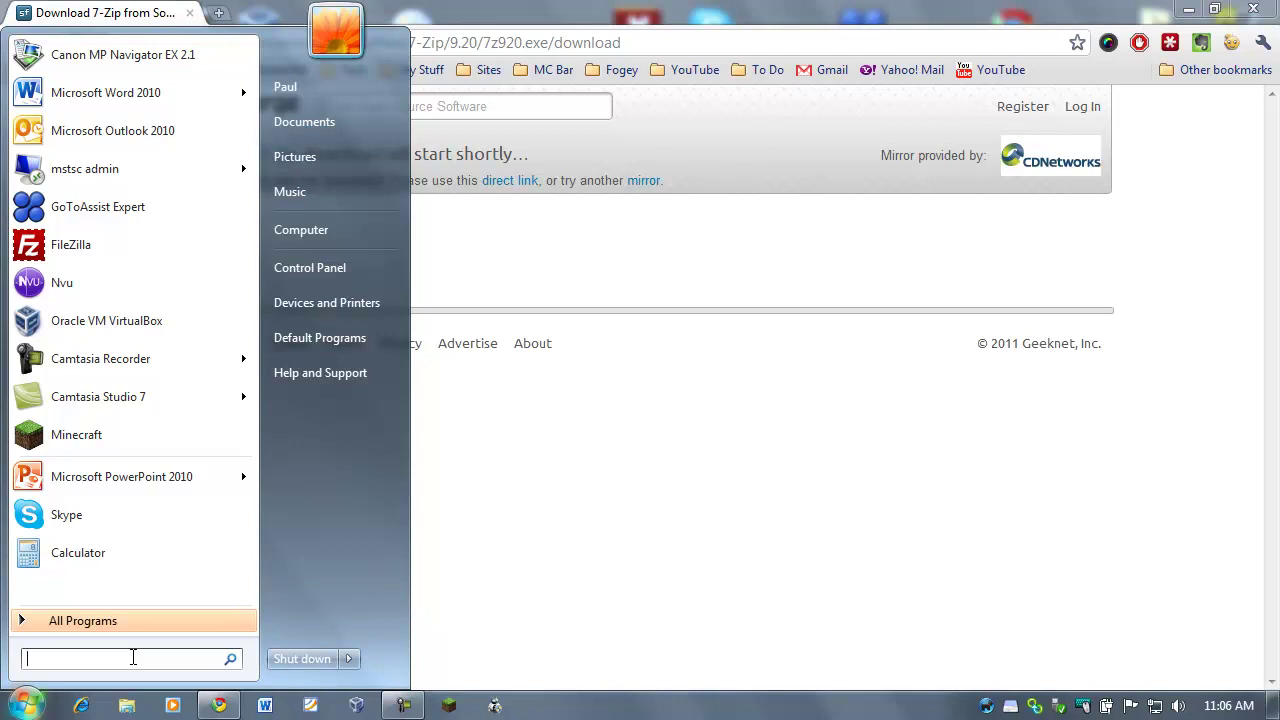
pyautogui.write('%')
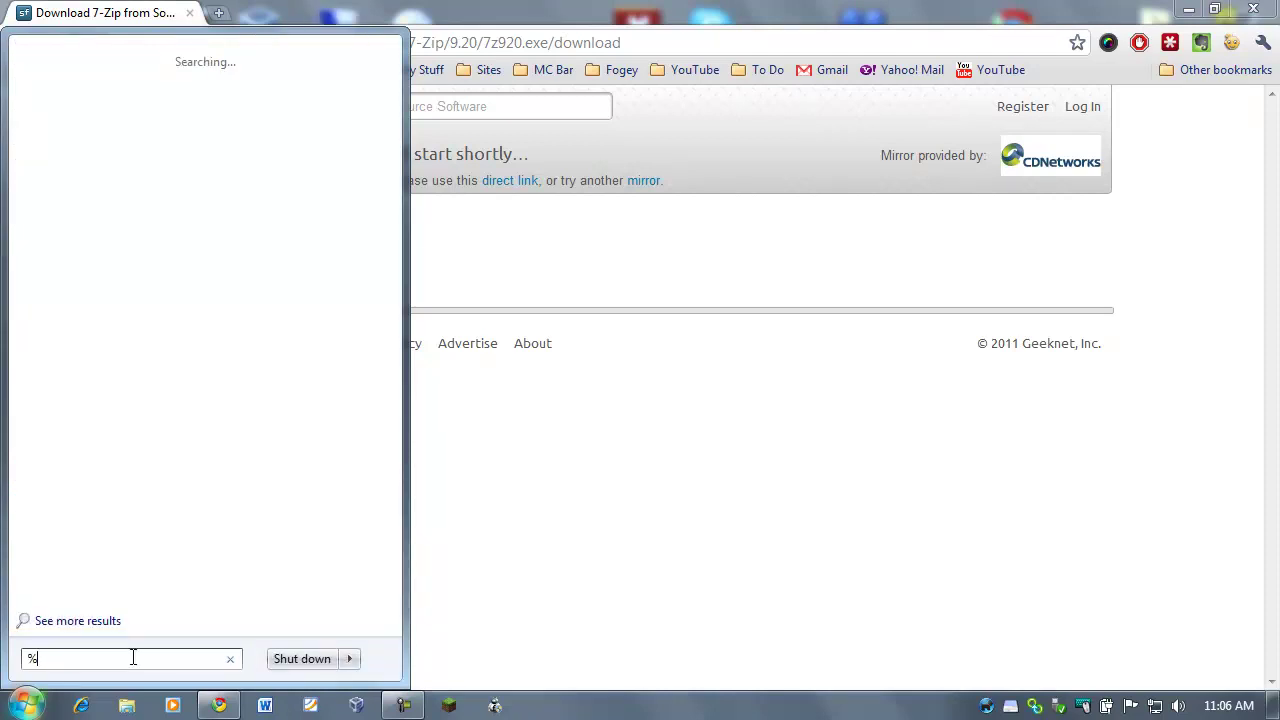
pyautogui.write('appdata%')
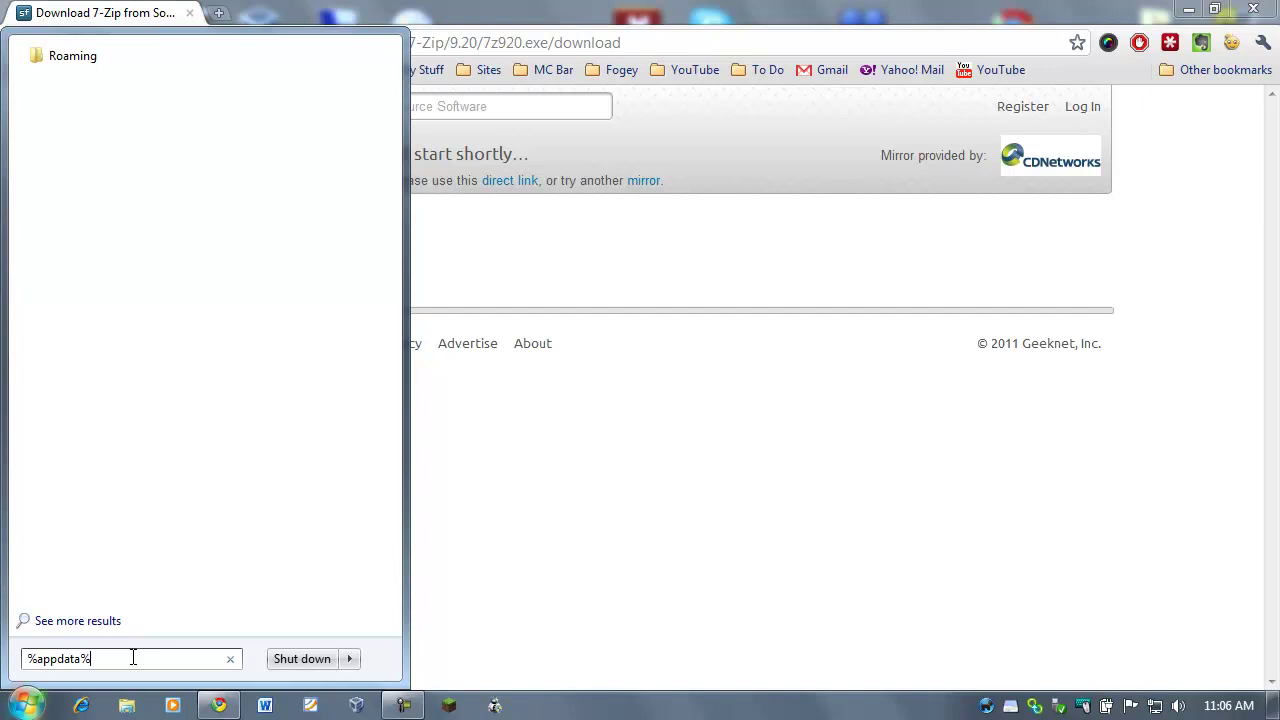
pyautogui.press('Return')
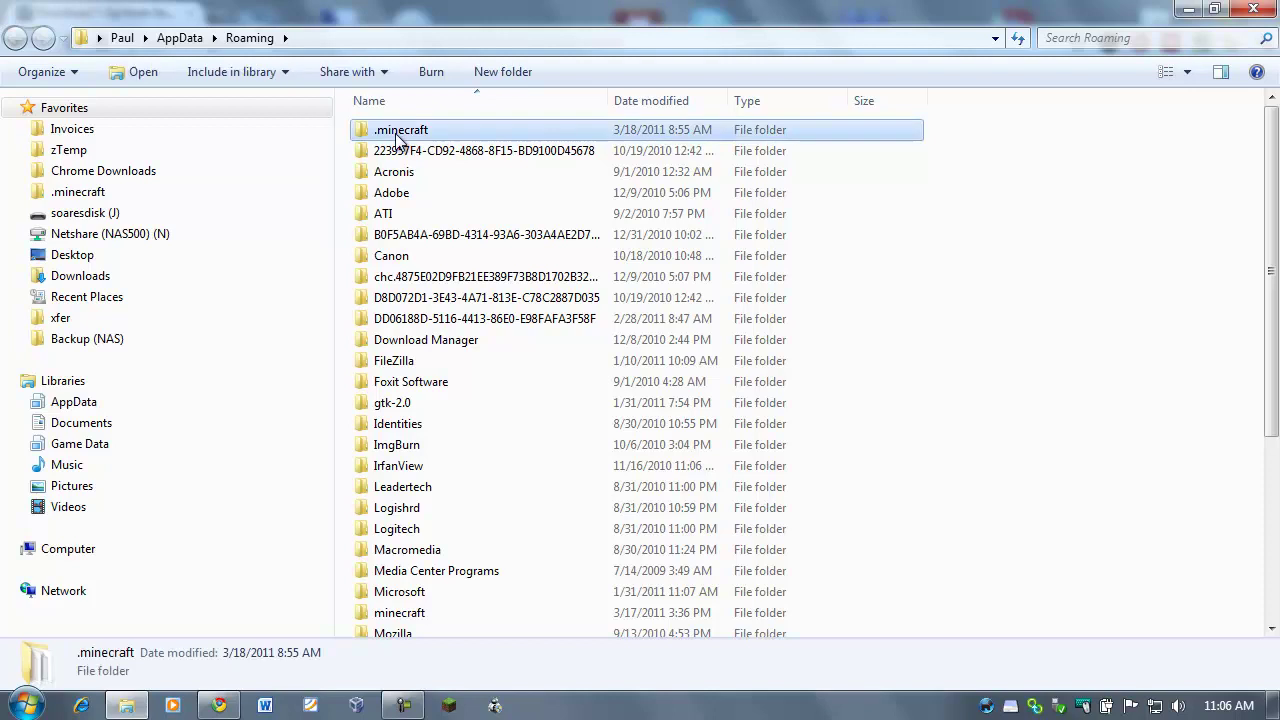
pyautogui.doubleClick(398, 138)
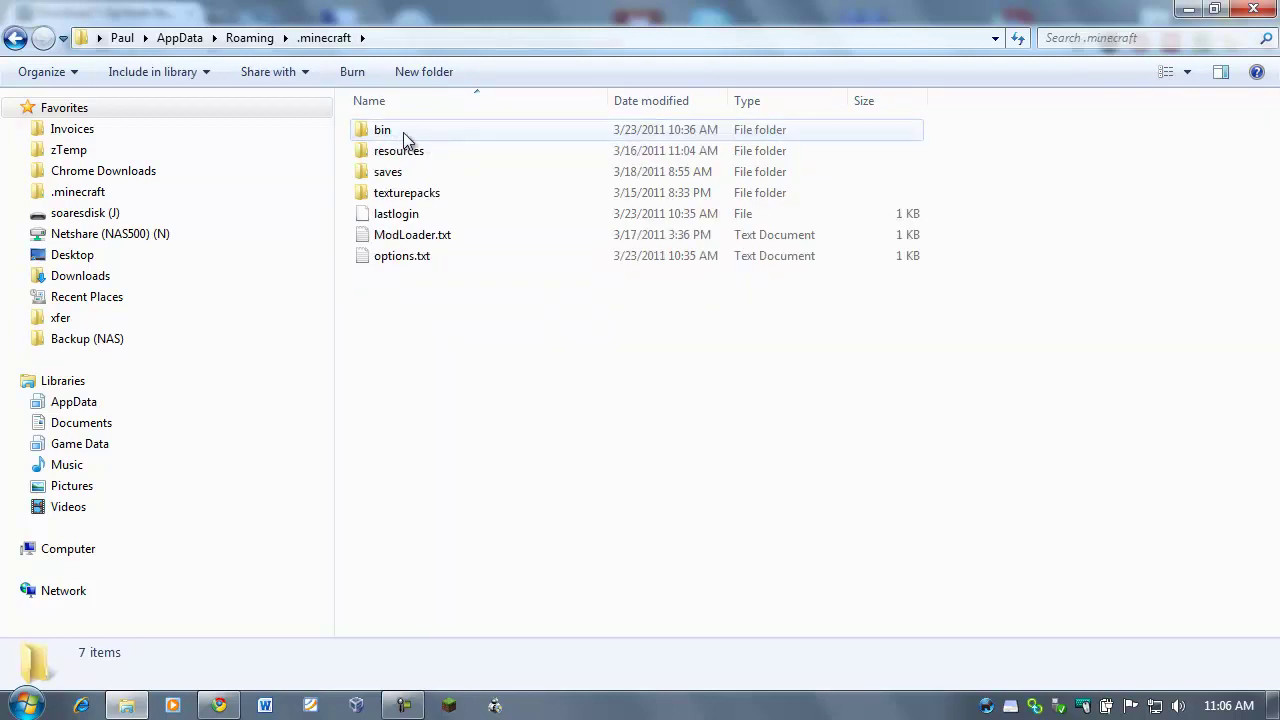
pyautogui.doubleClick(390, 137)
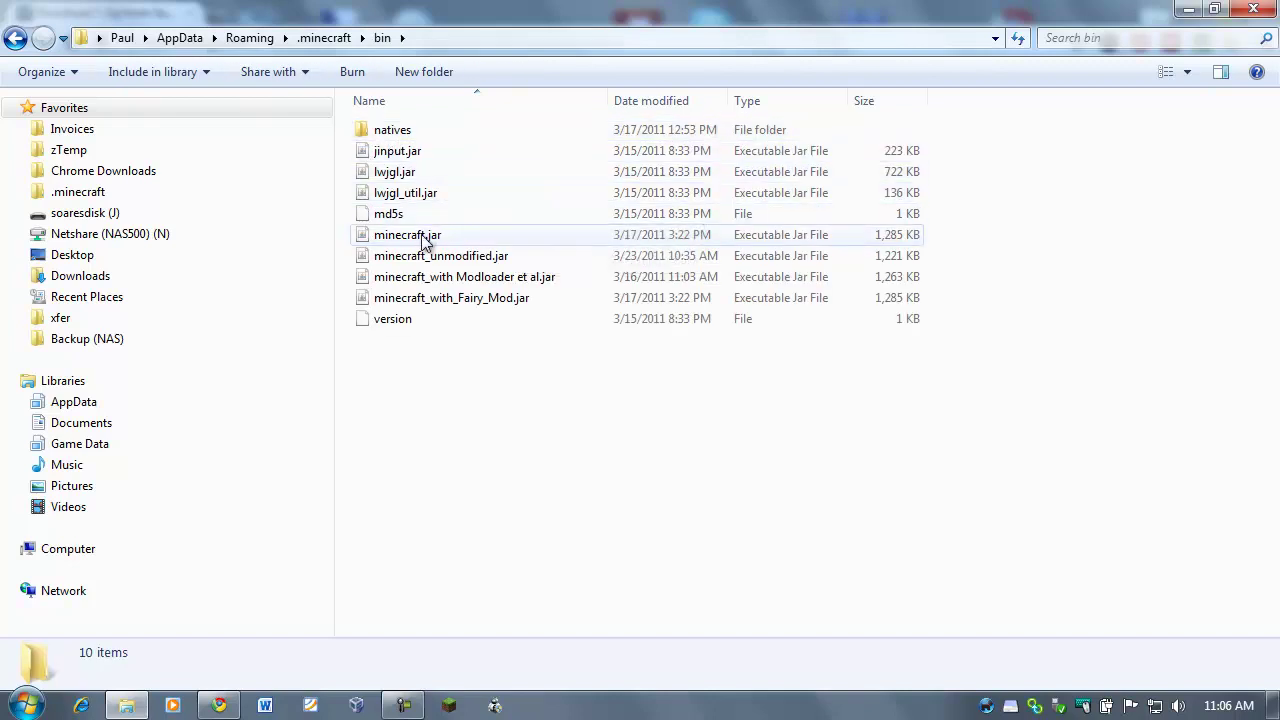
pyautogui.moveTo(426, 243)
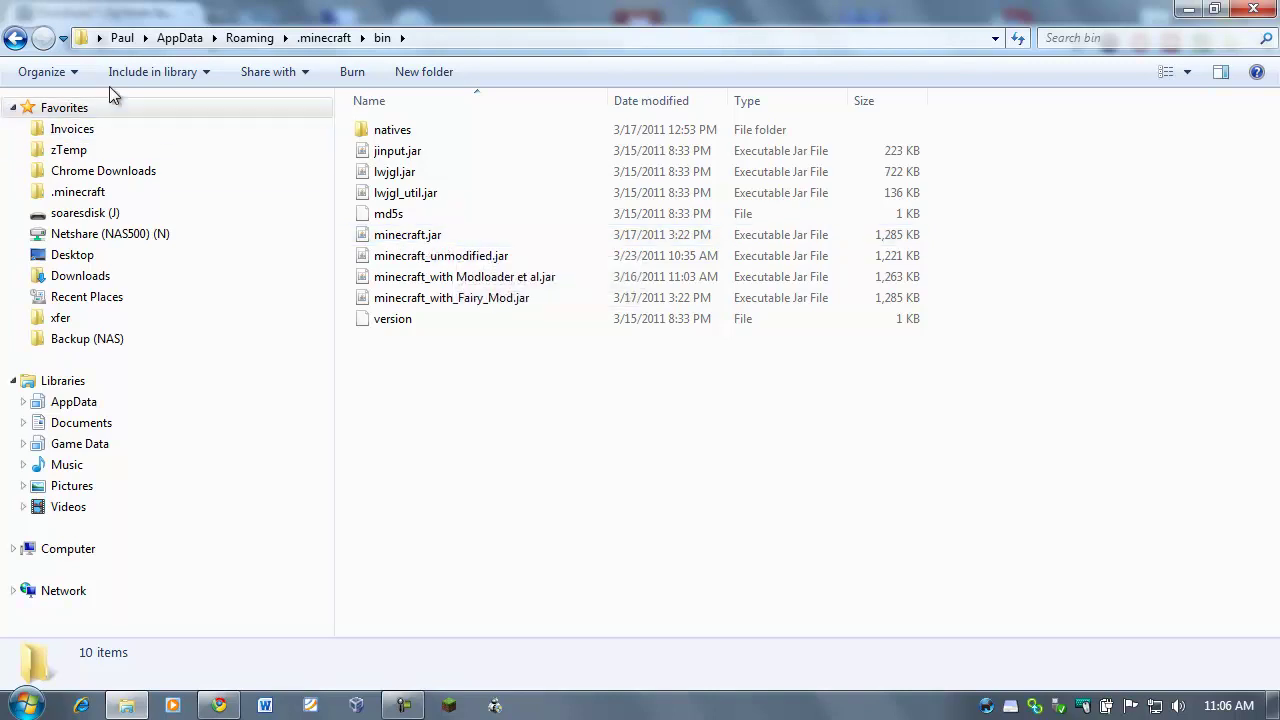
# Step: Enable "Hide extensions for known file types" in the folder options, apply it, and move the dialog clear of the file names
pyautogui.click(76, 74)
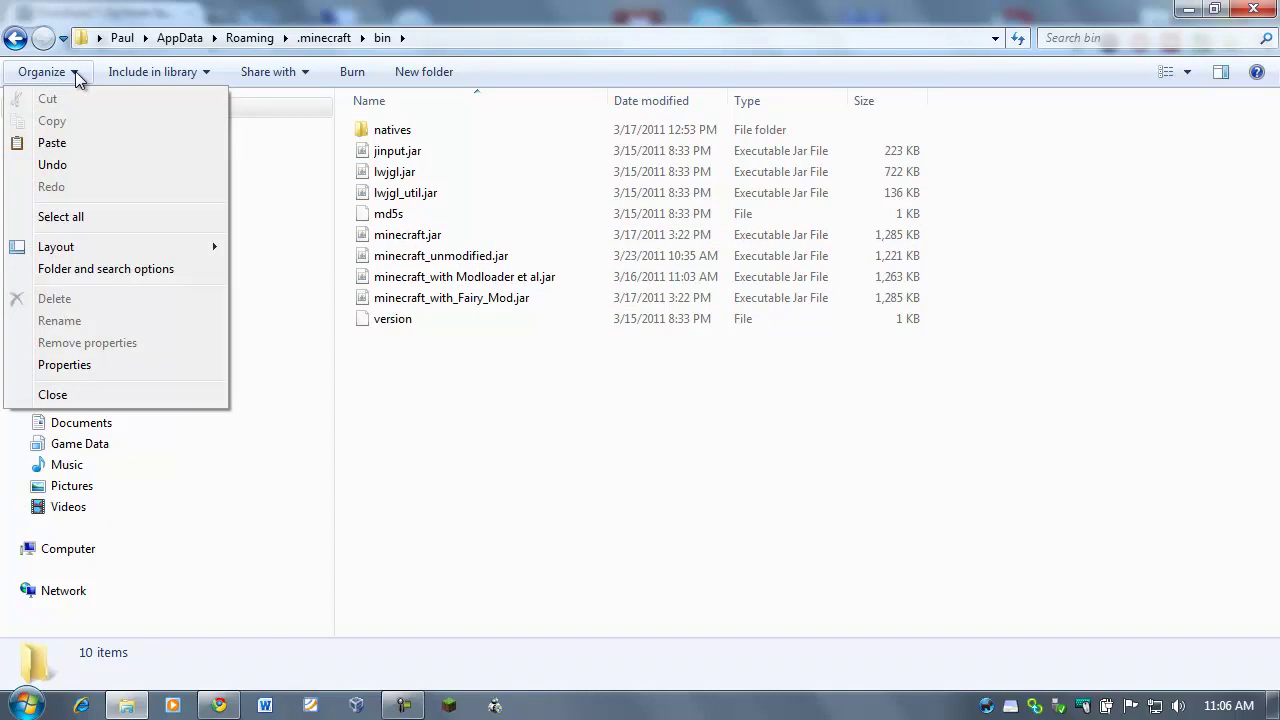
pyautogui.click(98, 269)
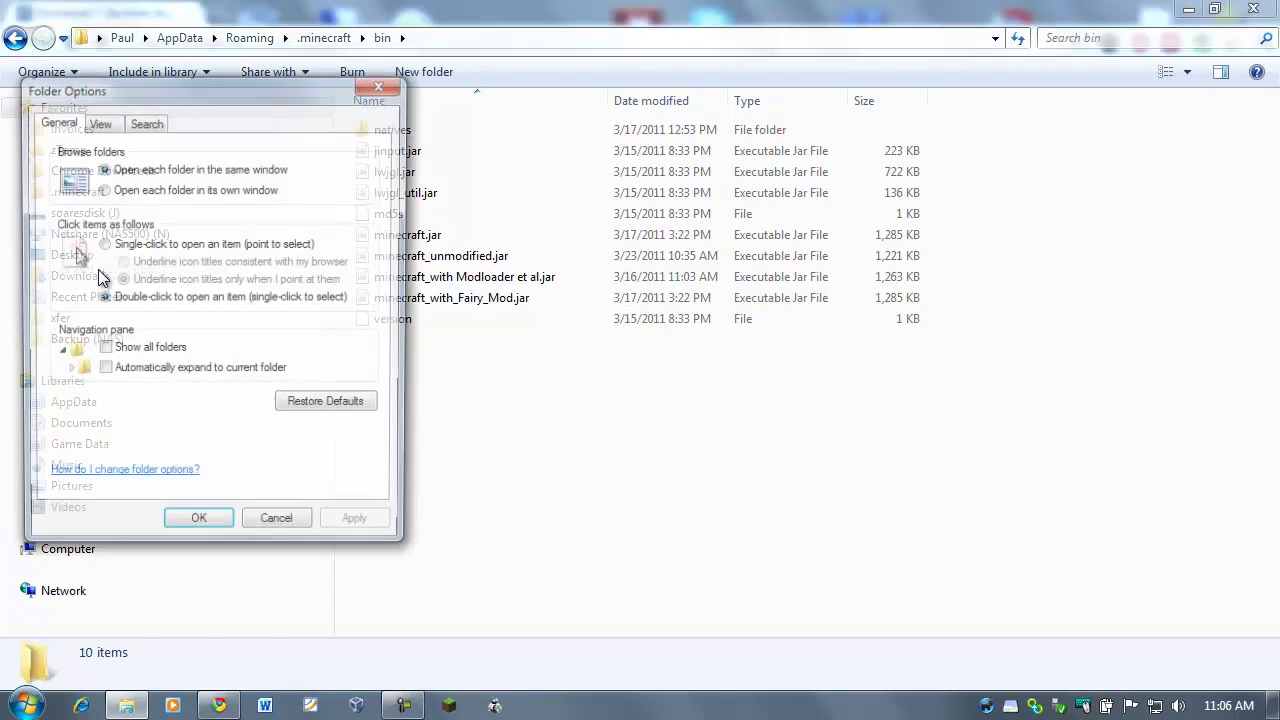
pyautogui.click(101, 123)
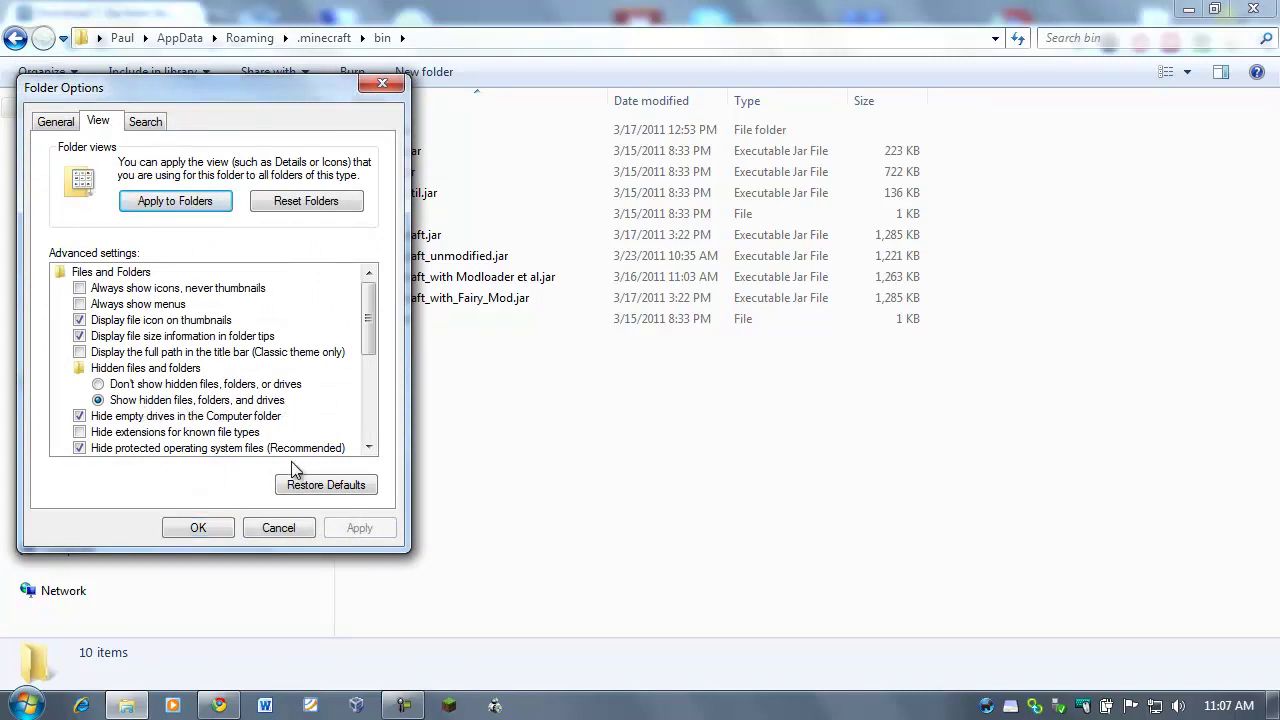
pyautogui.scroll(-1, 368, 331)
pyautogui.scroll(-1, 368, 331)
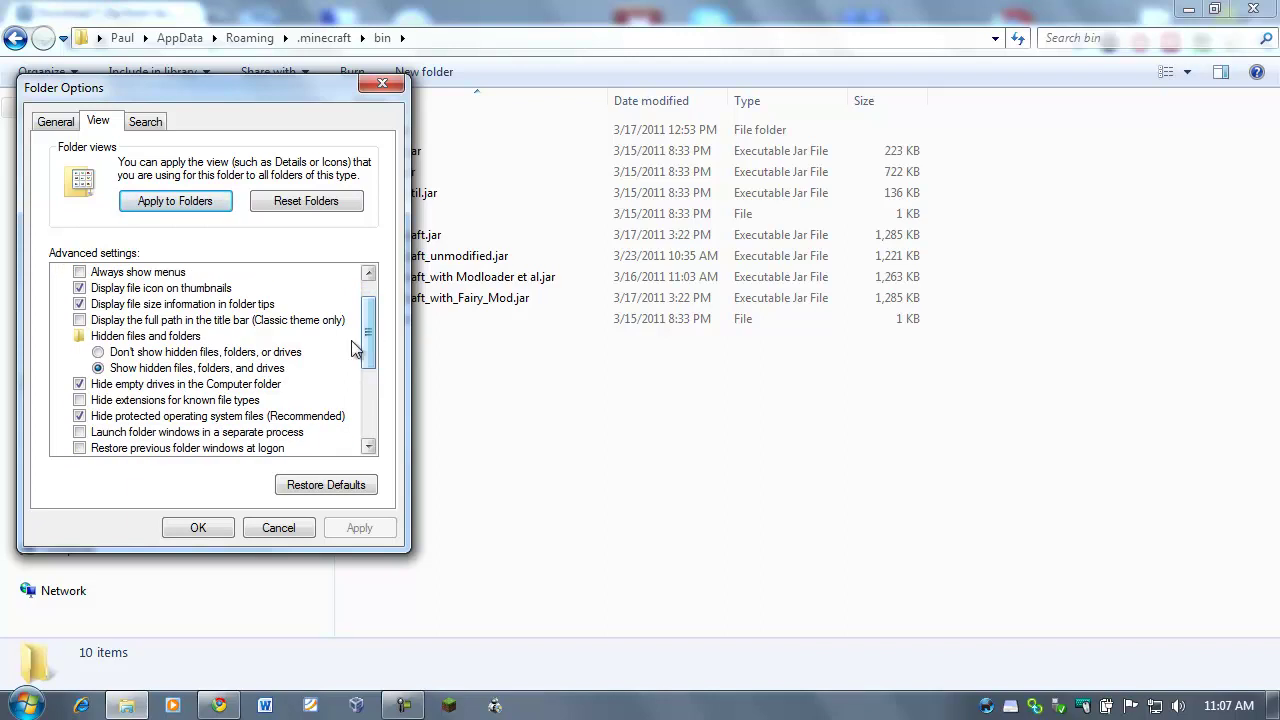
pyautogui.click(172, 402)
pyautogui.click(352, 528)
pyautogui.moveTo(266, 85); pyautogui.dragTo(905, 105)
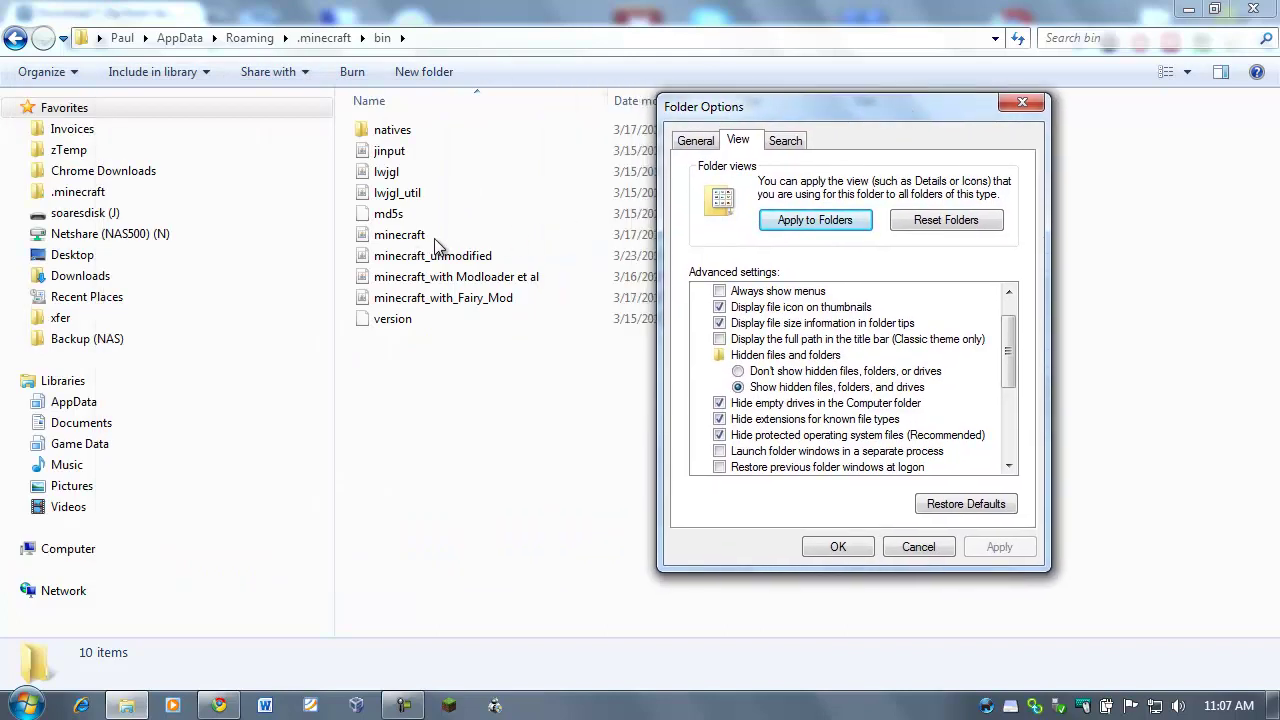
# Step: Disable "Hide extensions for known file types" and apply the folder options
pyautogui.click(778, 421)
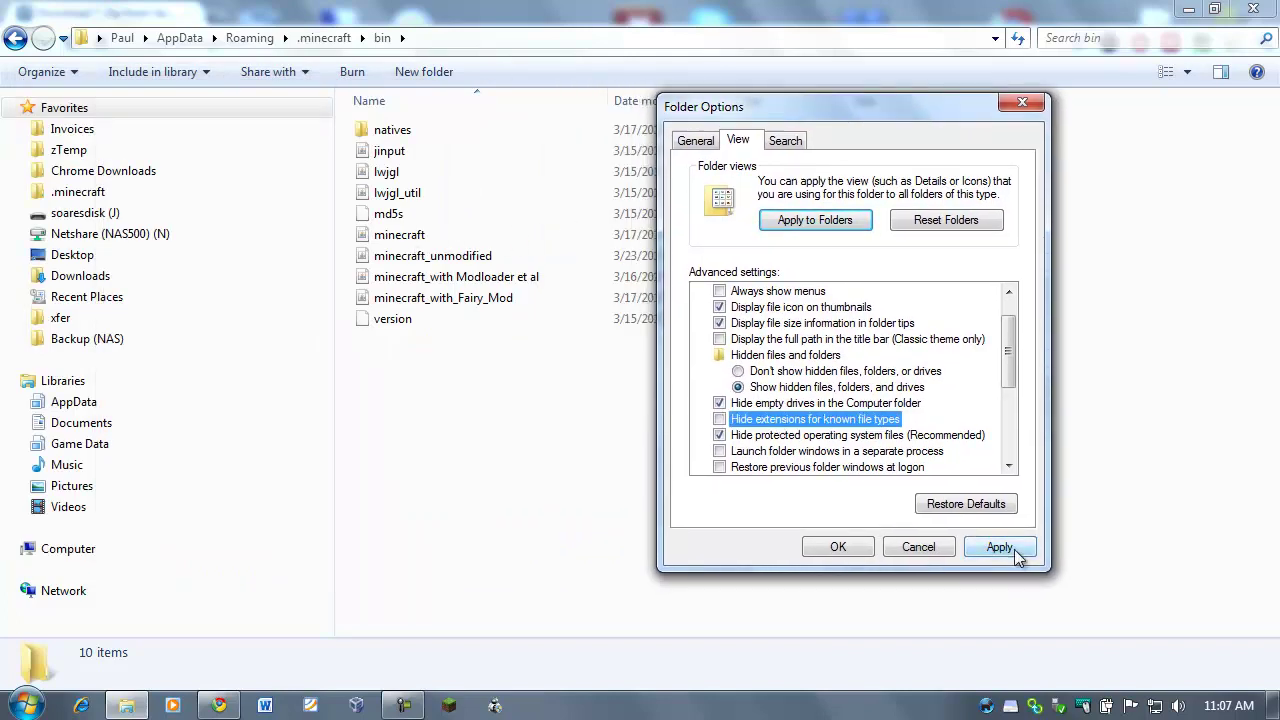
pyautogui.click(1005, 550)
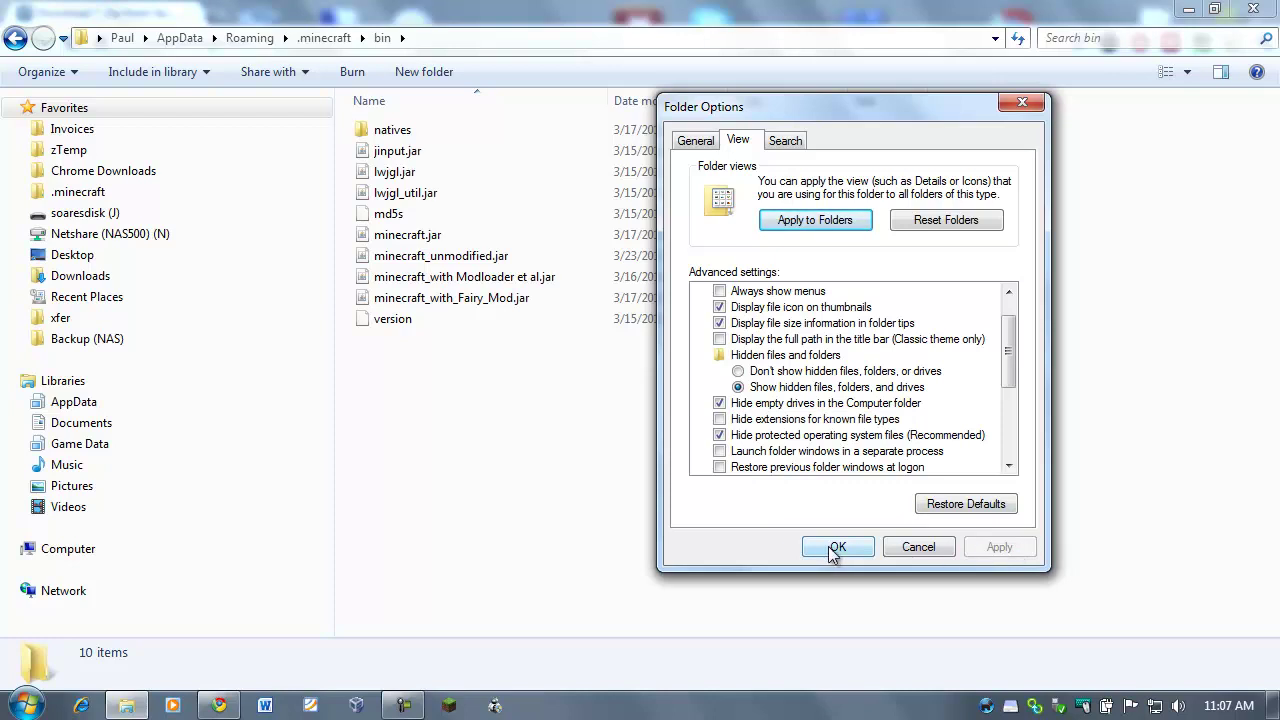
pyautogui.click(835, 548)
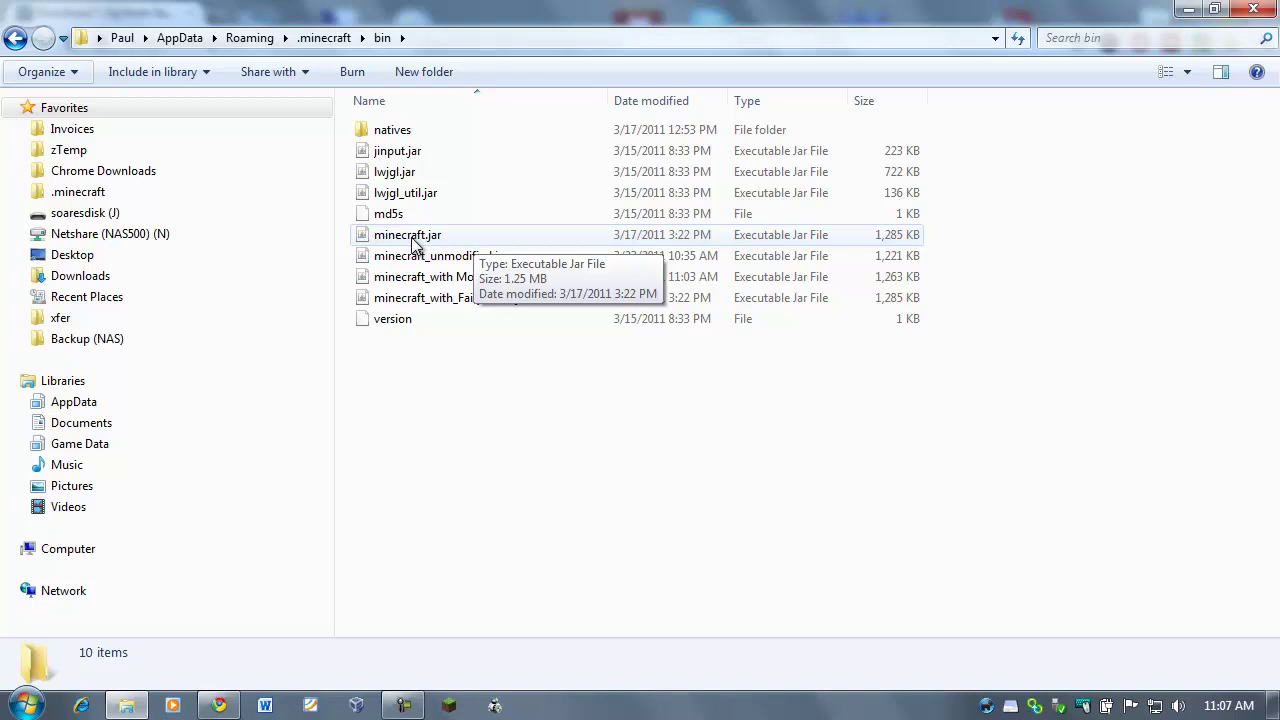
# Step: Open minecraft.jar as an archive in 7-Zip to examine its contents, and narrow and reposition the archive window
pyautogui.rightClick(414, 244)
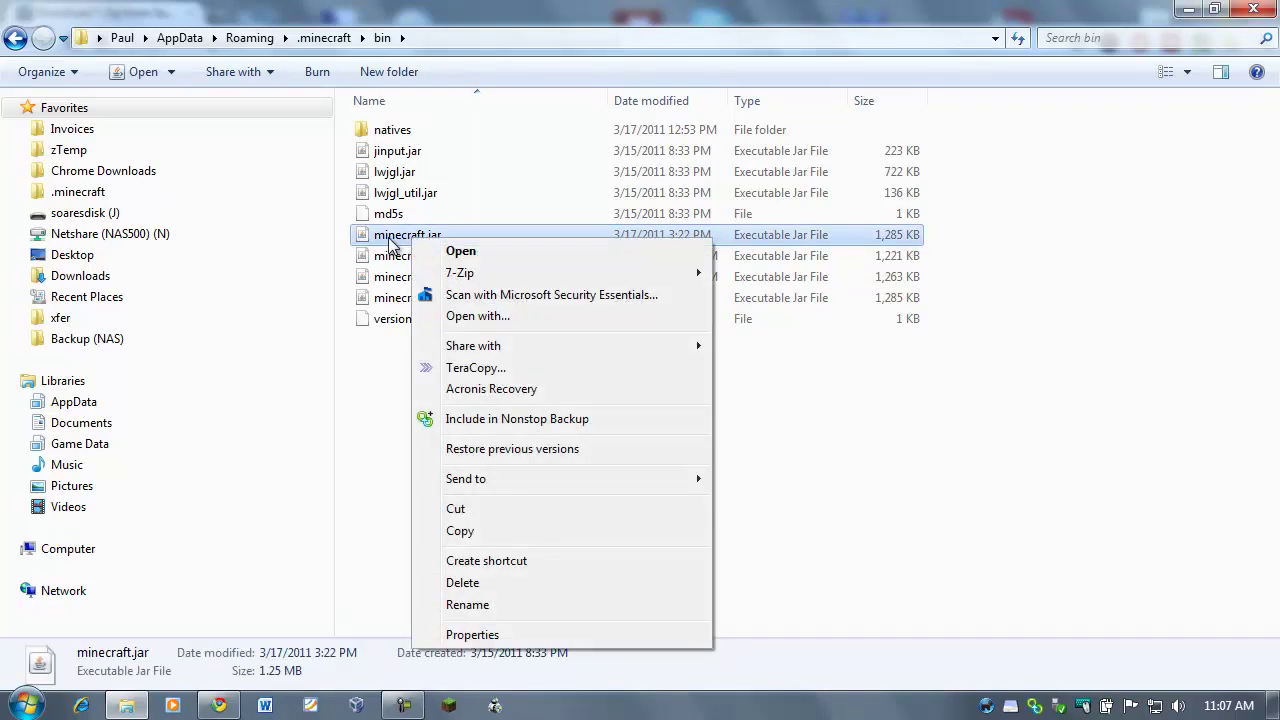
pyautogui.moveTo(455, 282)
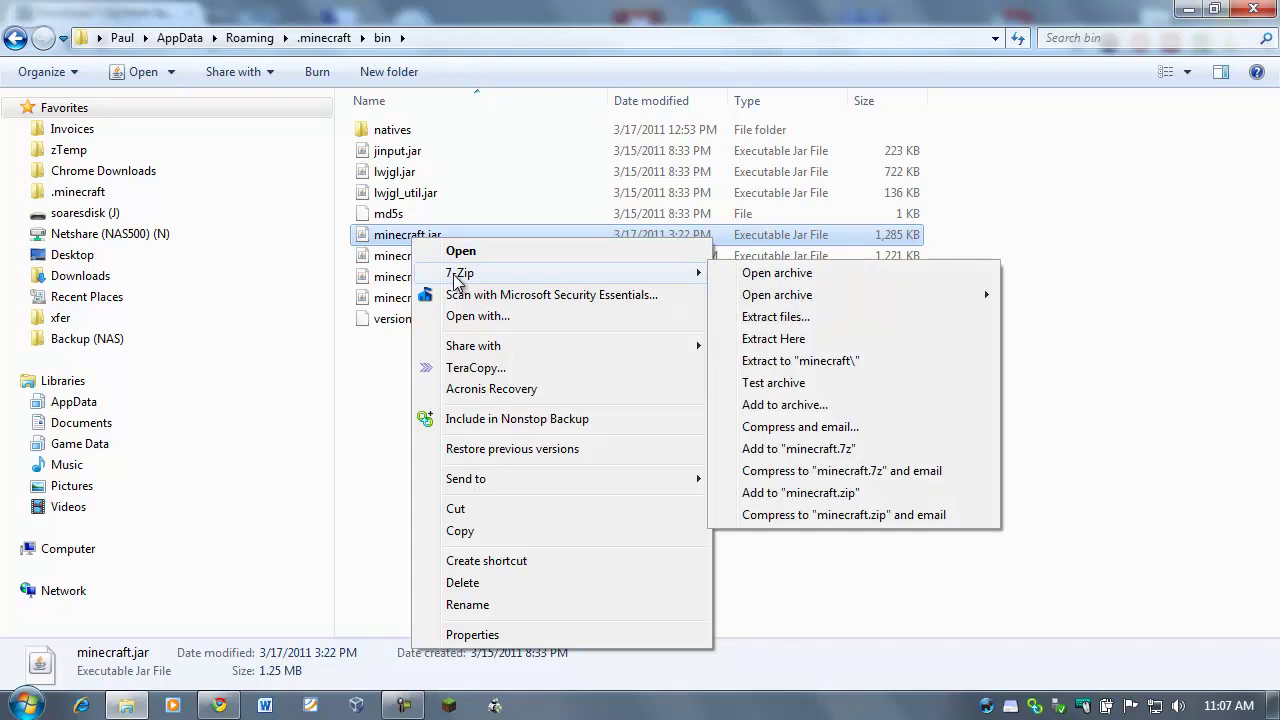
pyautogui.click(781, 274)
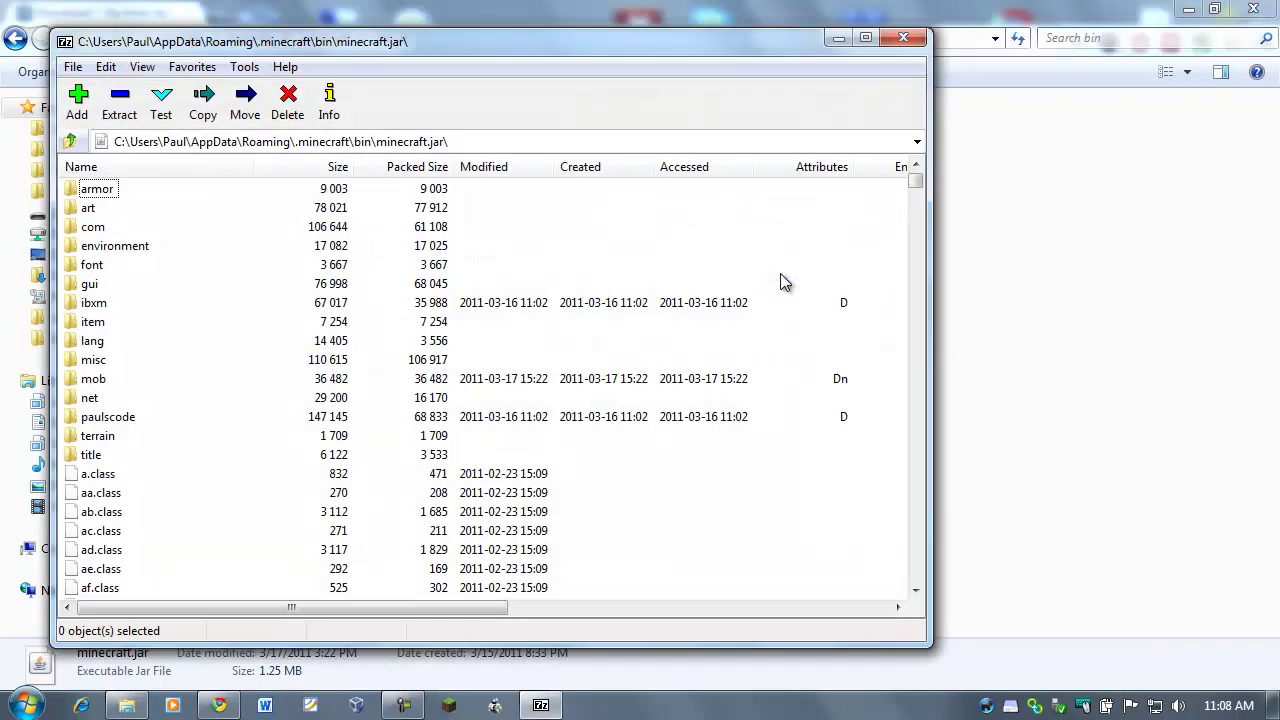
pyautogui.moveTo(440, 45); pyautogui.dragTo(456, 30)
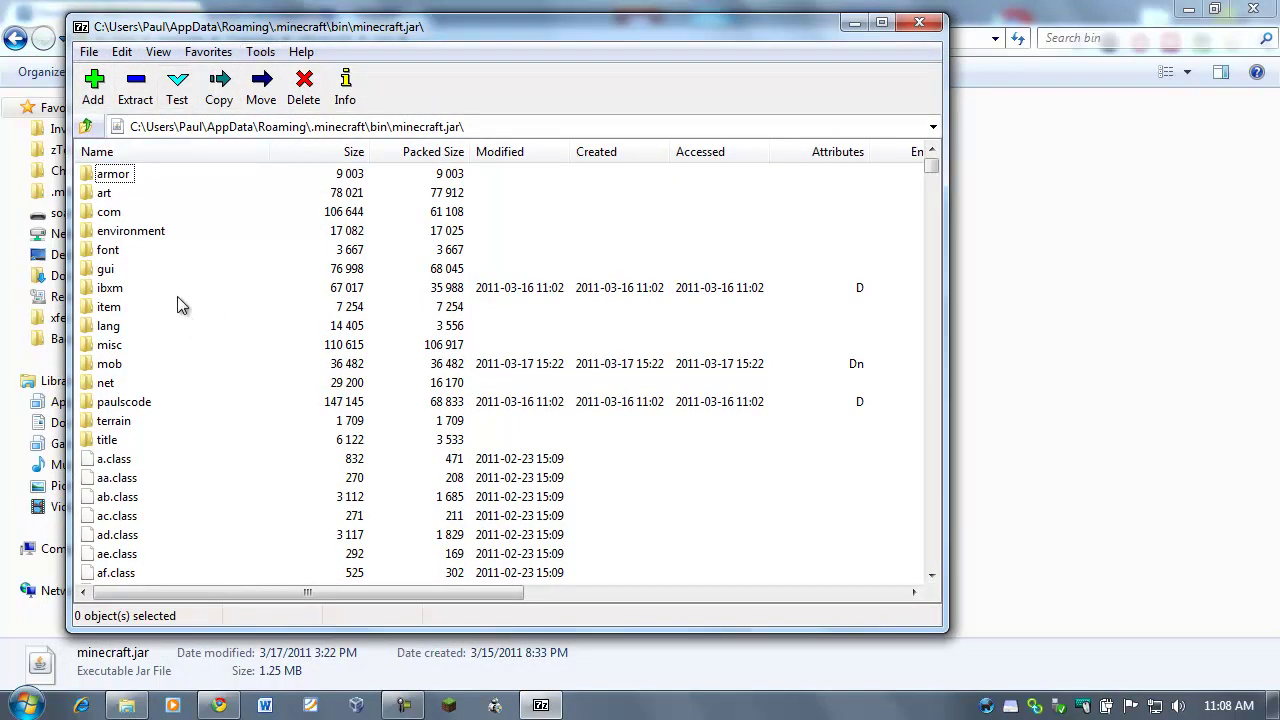
pyautogui.moveTo(933, 168)
pyautogui.mouseDown()
pyautogui.moveTo(933, 289)
pyautogui.moveTo(933, 163)
pyautogui.mouseUp()
pyautogui.moveTo(472, 30); pyautogui.dragTo(491, 38)
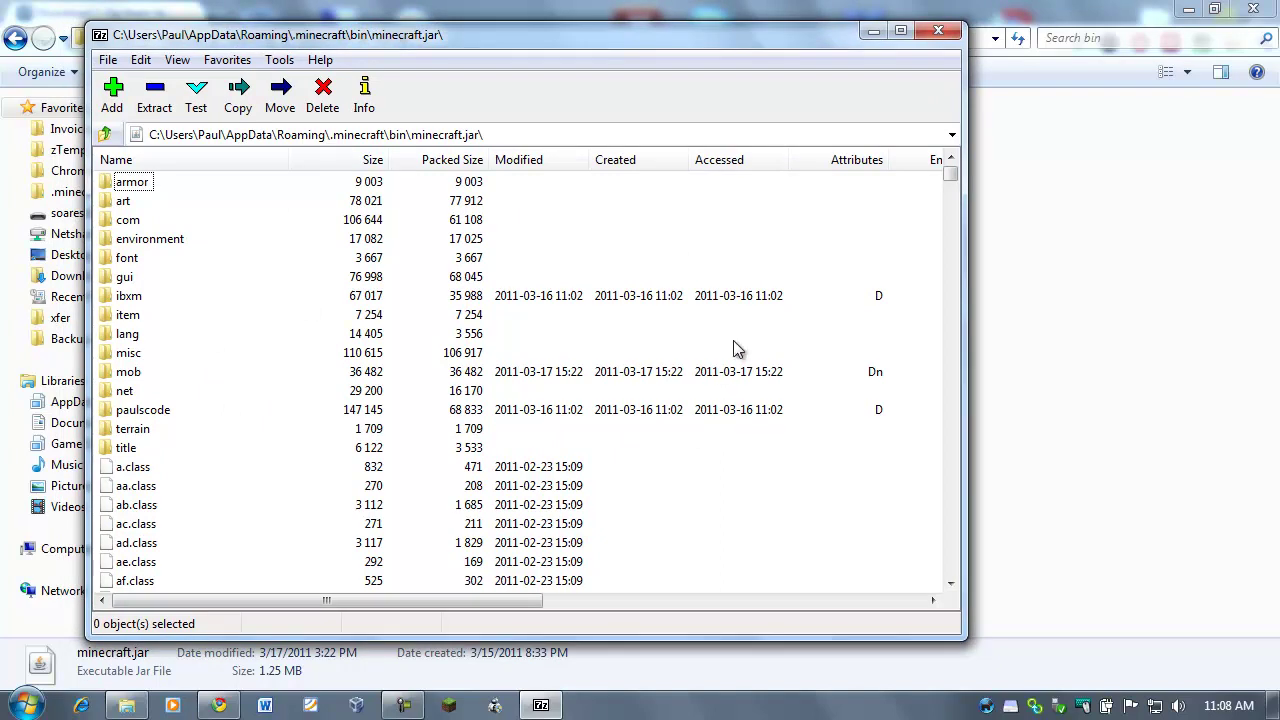
pyautogui.moveTo(965, 297); pyautogui.dragTo(828, 297)
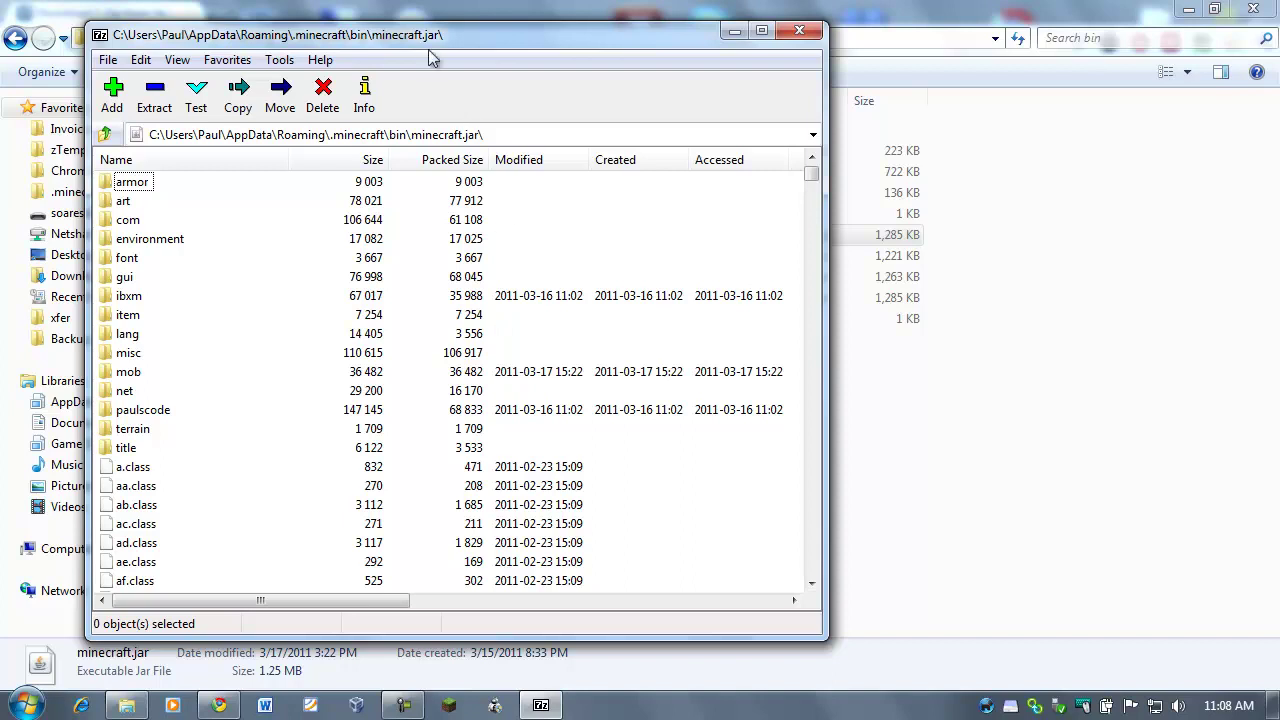
pyautogui.moveTo(429, 46)
pyautogui.mouseDown()
pyautogui.moveTo(469, 47)
pyautogui.moveTo(405, 50)
pyautogui.mouseUp()
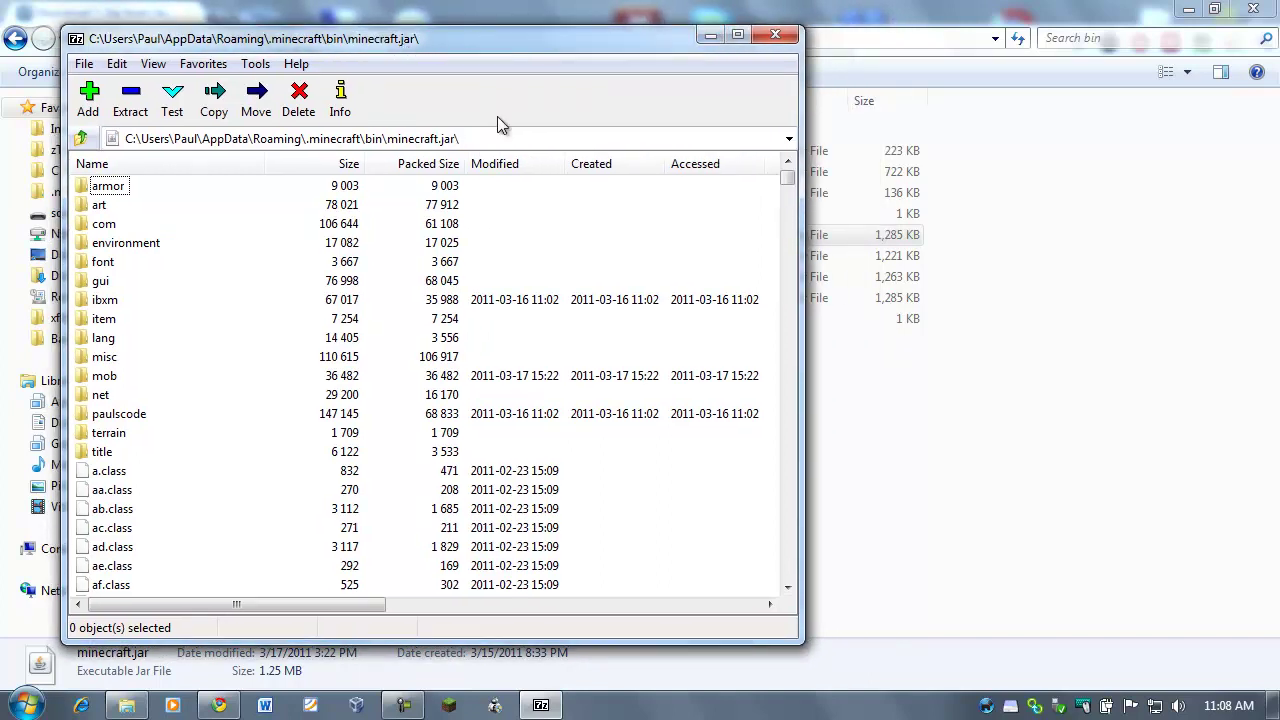
# Step: Close the 7-Zip archive window and select minecraft.jar in the bin folder
pyautogui.click(775, 37)
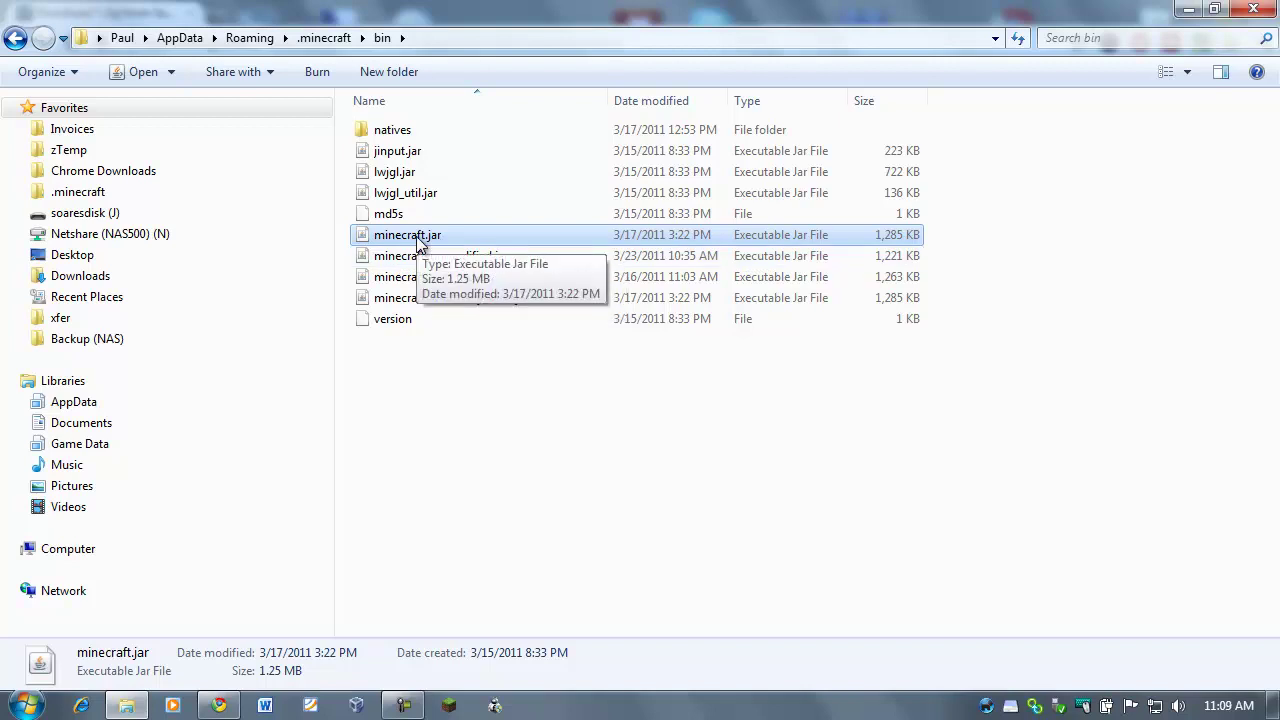
pyautogui.click(420, 256)
pyautogui.click(455, 236)
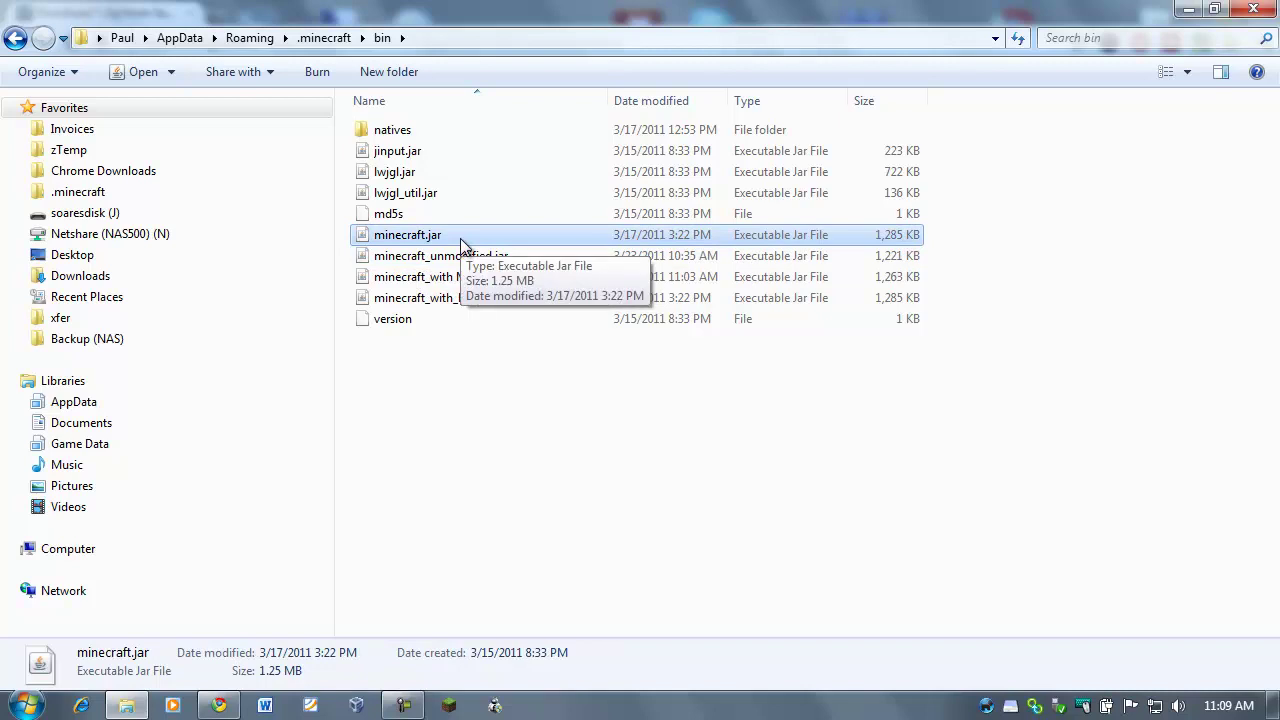